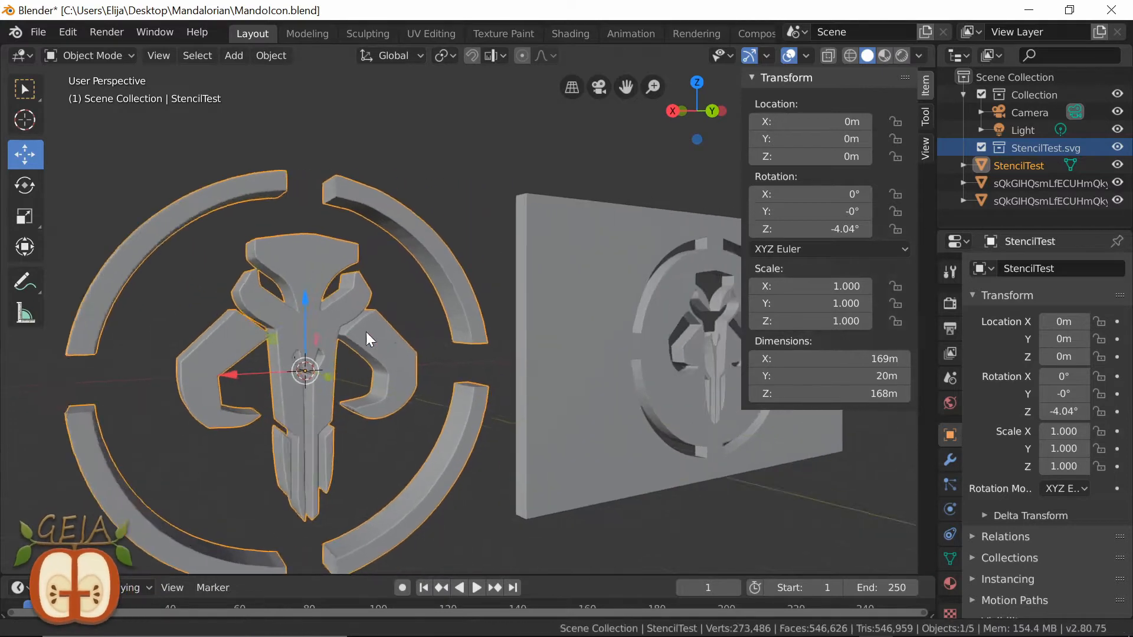
Examine the extruded emblem and the stencil plate from several angles and zoom levels.
{"action": "scroll", "coordinate": [354, 332], "scroll_direction": "down", "scroll_amount": 1}
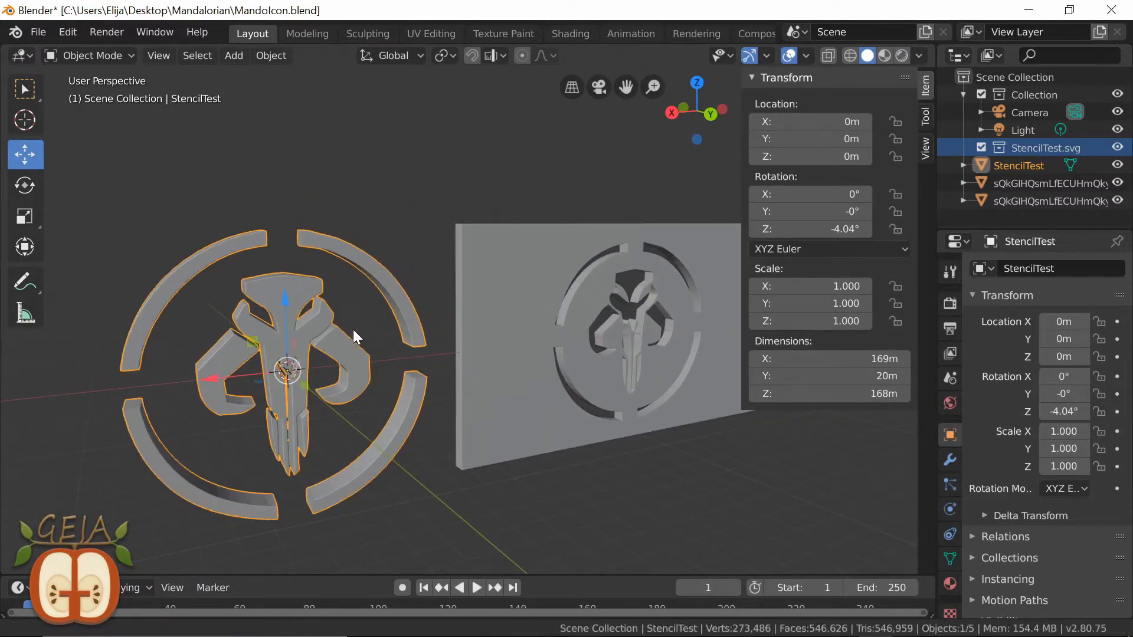
{"action": "scroll", "coordinate": [367, 292], "scroll_direction": "up", "scroll_amount": 3}
{"action": "scroll", "coordinate": [424, 291], "scroll_direction": "down", "scroll_amount": 4}
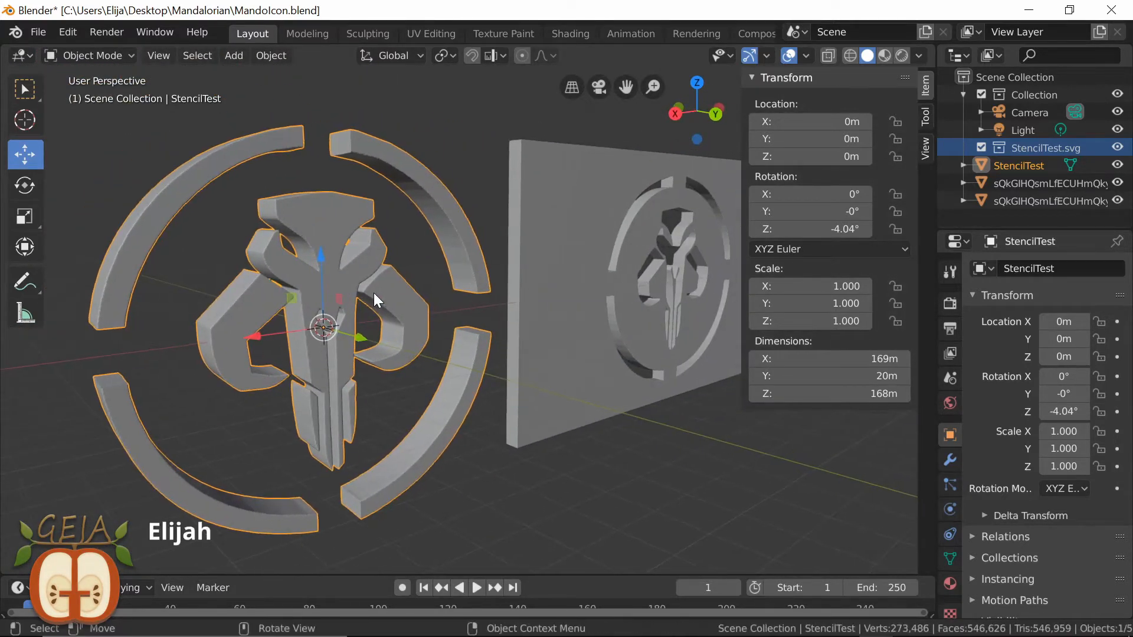
{"action": "scroll", "coordinate": [373, 293], "scroll_direction": "down", "scroll_amount": 4}
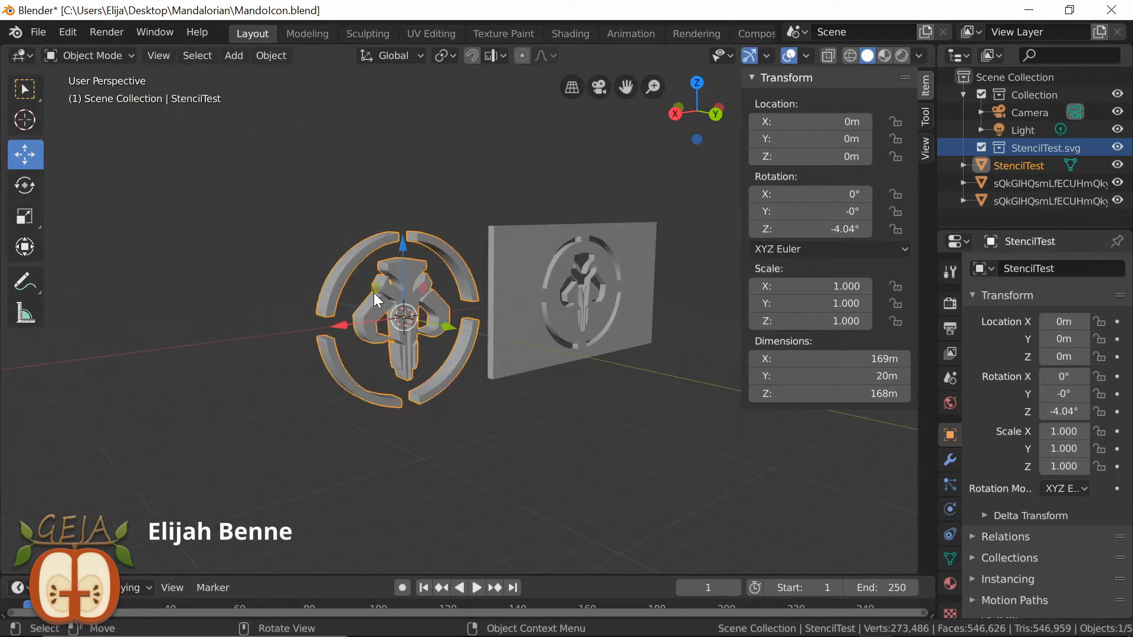
{"action": "scroll", "coordinate": [374, 292], "scroll_direction": "up", "scroll_amount": 3}
{"action": "left_click_drag", "start_coordinate": [374, 293], "coordinate": [303, 324]}
{"action": "left_click", "coordinate": [483, 241]}
{"action": "left_click_drag", "start_coordinate": [491, 247], "coordinate": [395, 275]}
{"action": "left_click", "coordinate": [141, 282]}
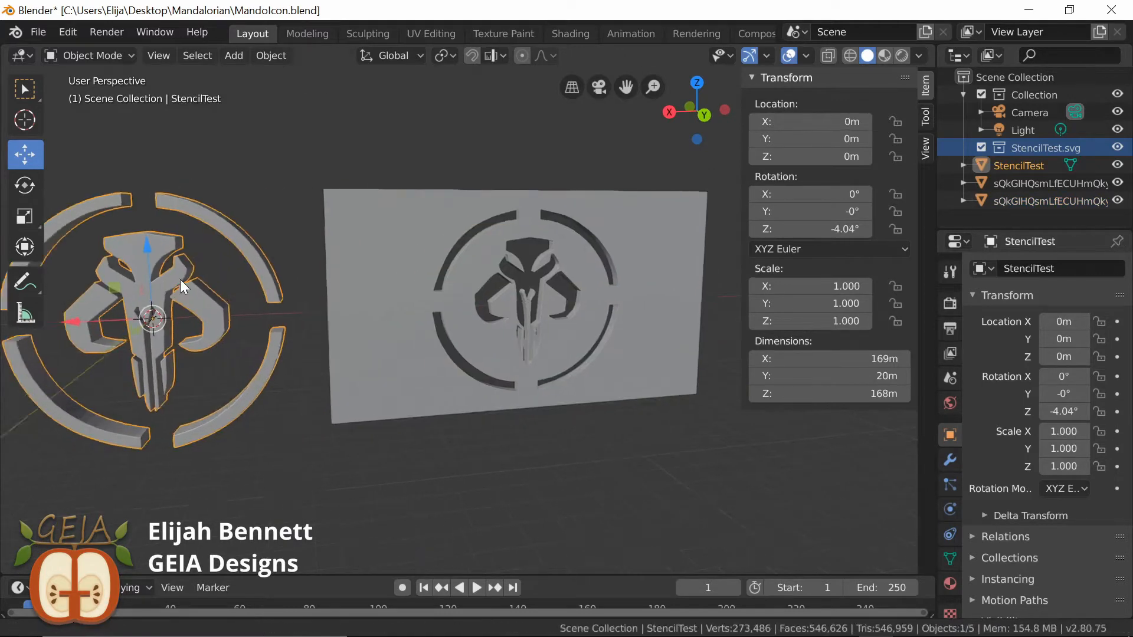
{"action": "key", "text": "KP_Decimal"}
{"action": "left_click_drag", "start_coordinate": [351, 263], "coordinate": [186, 245]}
{"action": "scroll", "coordinate": [258, 245], "scroll_direction": "down", "scroll_amount": 3}
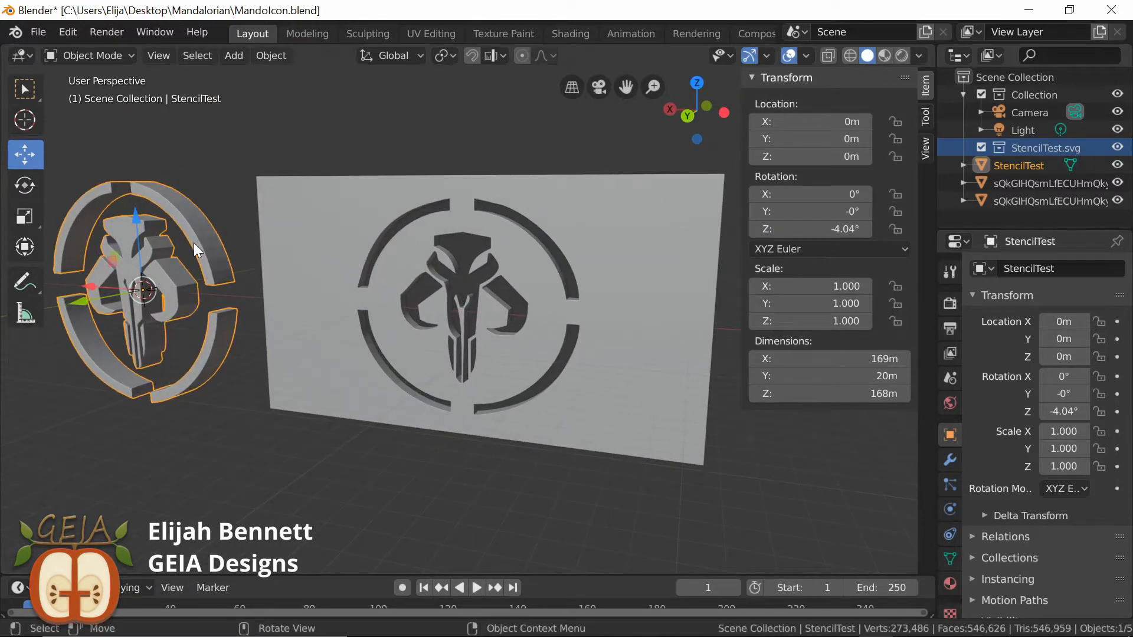
{"action": "left_click_drag", "start_coordinate": [367, 290], "coordinate": [276, 282]}
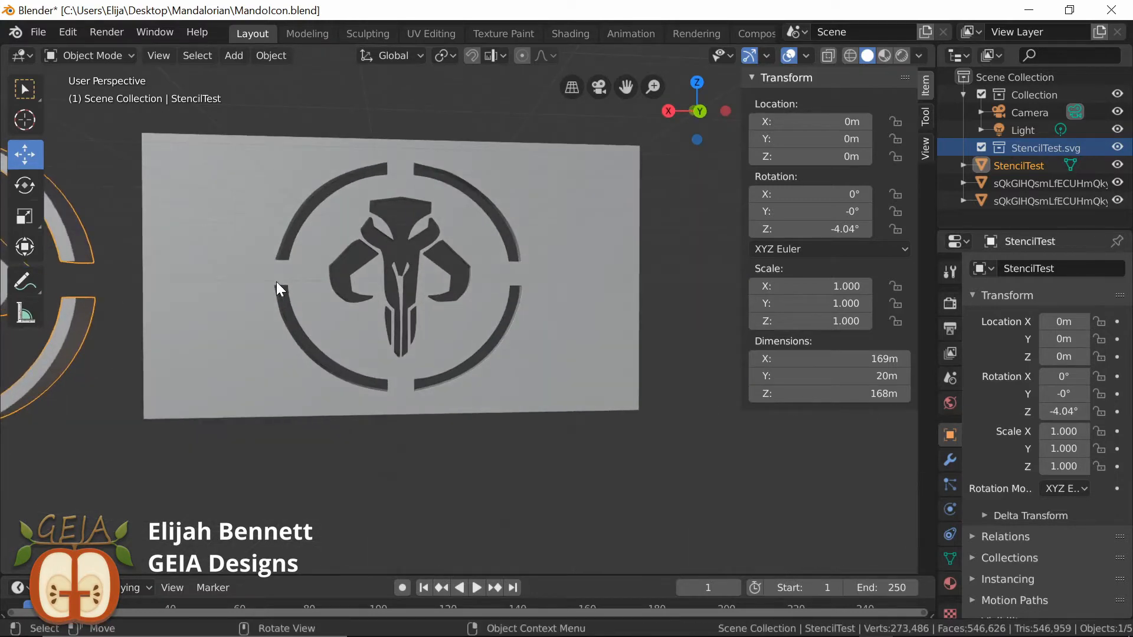
{"action": "scroll", "coordinate": [277, 286], "scroll_direction": "down", "scroll_amount": 5}
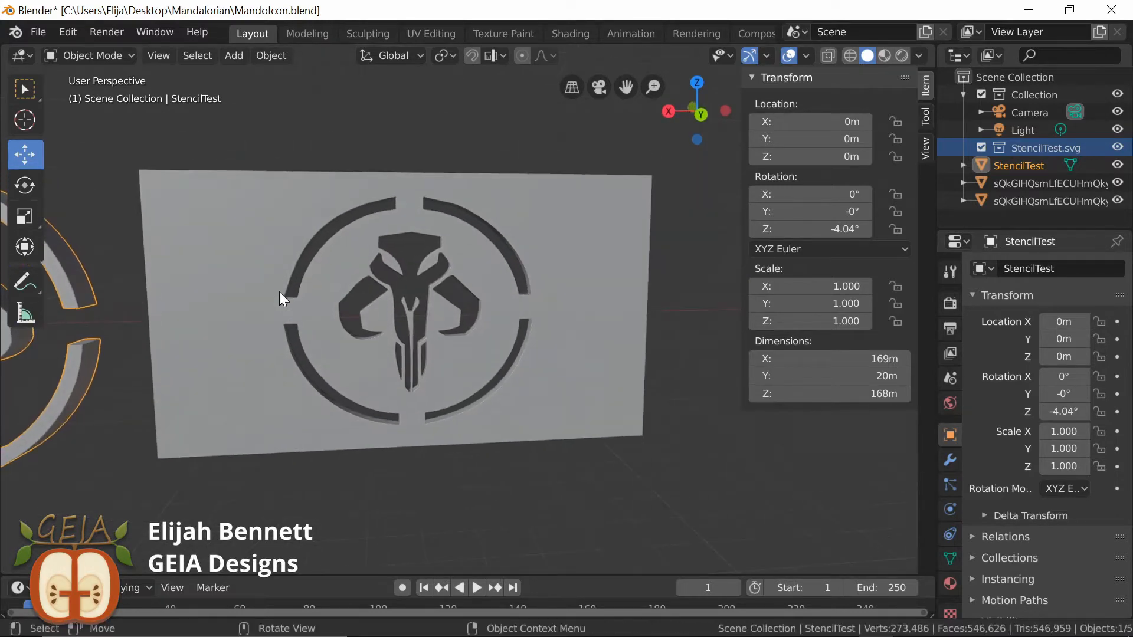
{"action": "left_click_drag", "start_coordinate": [282, 291], "coordinate": [366, 305]}
{"action": "scroll", "coordinate": [306, 306], "scroll_direction": "up", "scroll_amount": 3}
Switch to Photoshop to view the source emblem image, and return to Blender to compare it with the stencil plate.
{"action": "key", "text": "alt+Tab"}
{"action": "key", "text": "alt+Tab"}
{"action": "key", "text": "alt+Tab"}
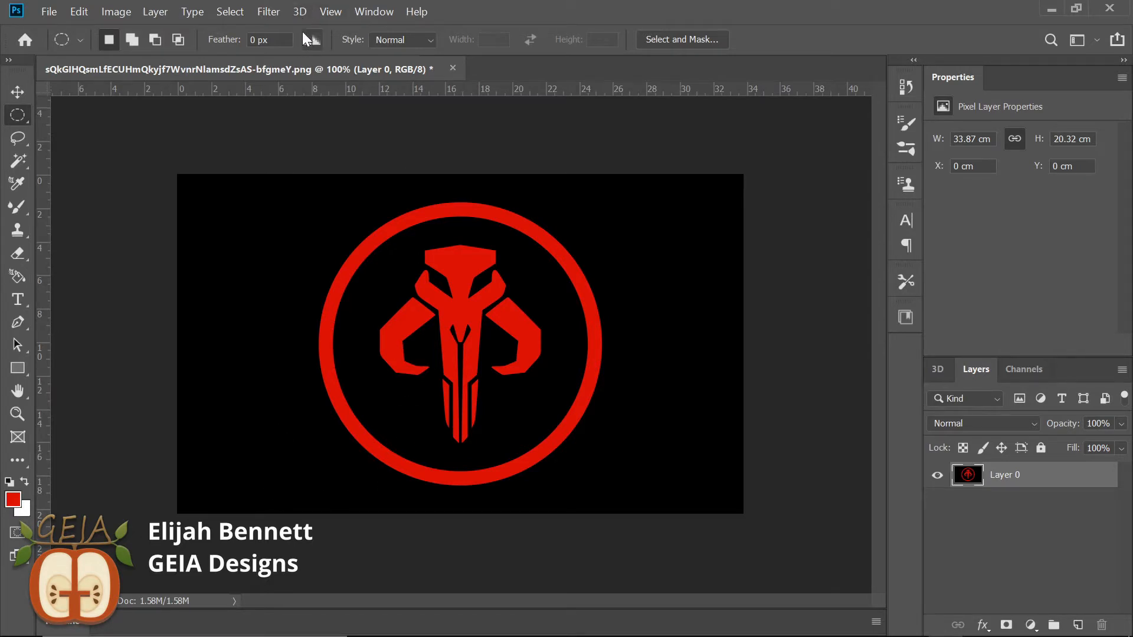
{"action": "key", "text": "alt+Tab"}
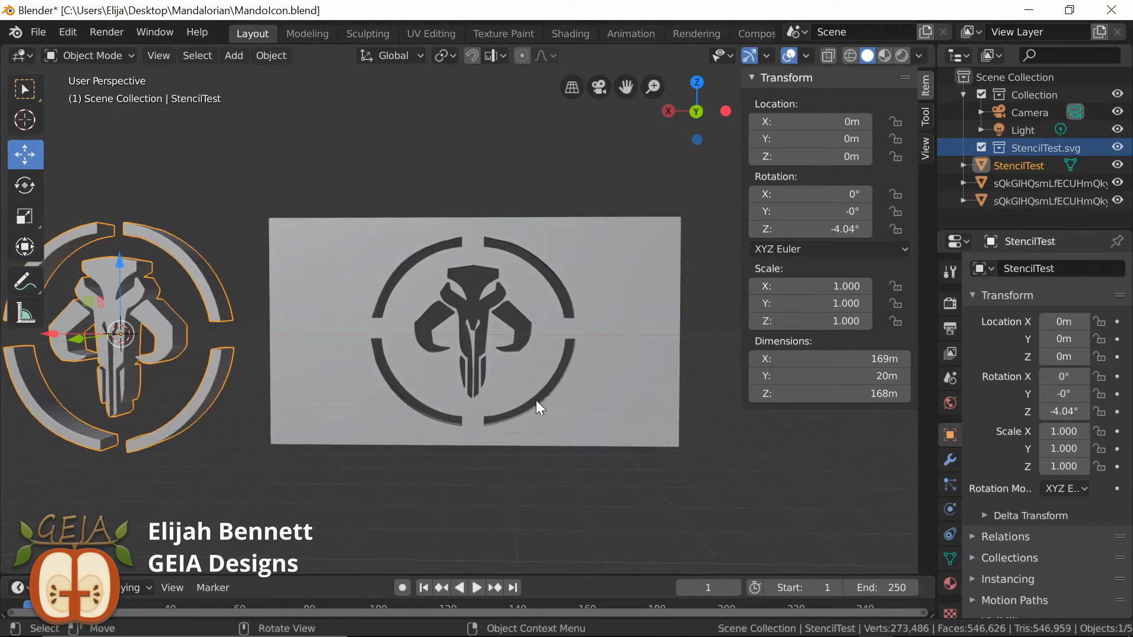
{"action": "scroll", "coordinate": [493, 281], "scroll_direction": "up", "scroll_amount": 2}
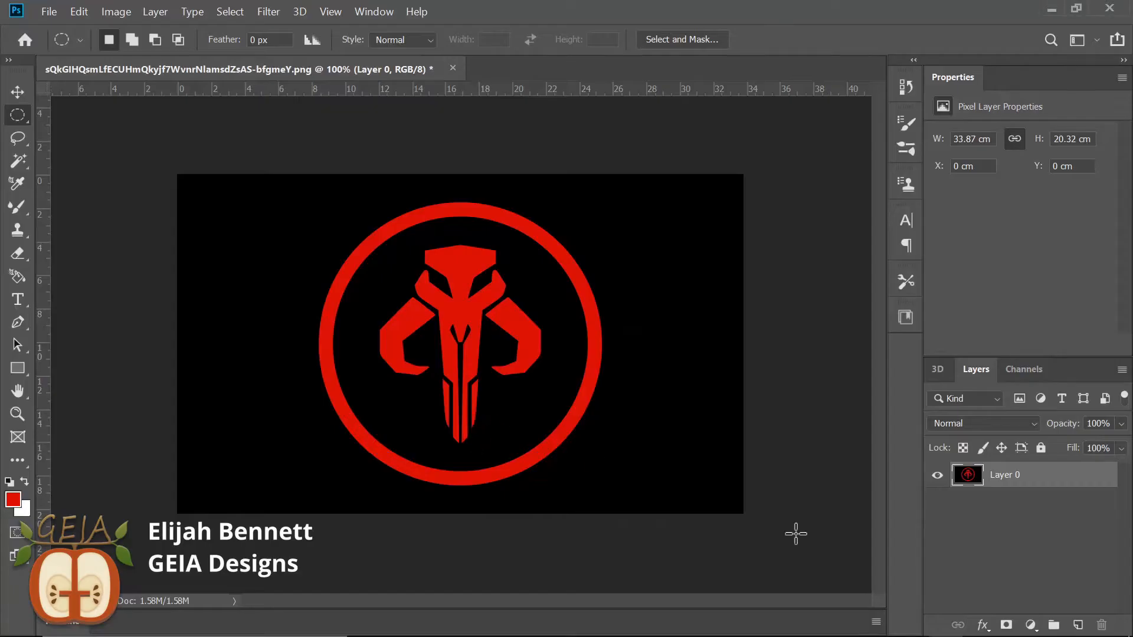
Add an empty layer beneath the emblem layer and make the emblem layer active.
{"action": "left_click", "coordinate": [1077, 625]}
{"action": "left_click_drag", "start_coordinate": [1045, 488], "coordinate": [1057, 515]}
{"action": "left_click", "coordinate": [1041, 478]}
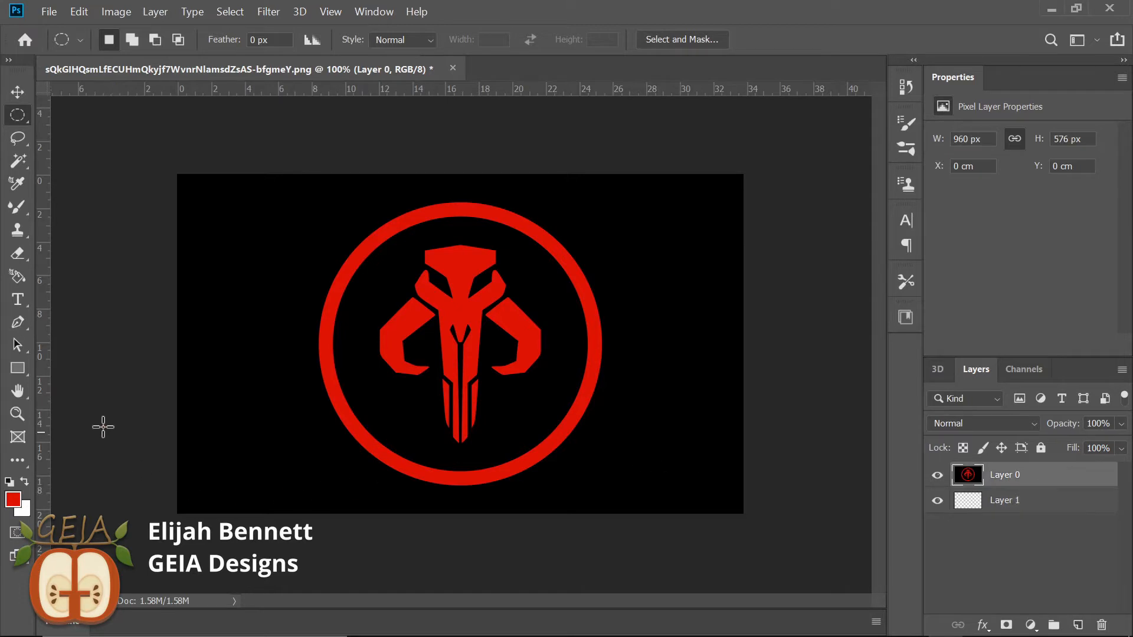
Set up the Rectangle tool with a black fill.
{"action": "left_click", "coordinate": [18, 369]}
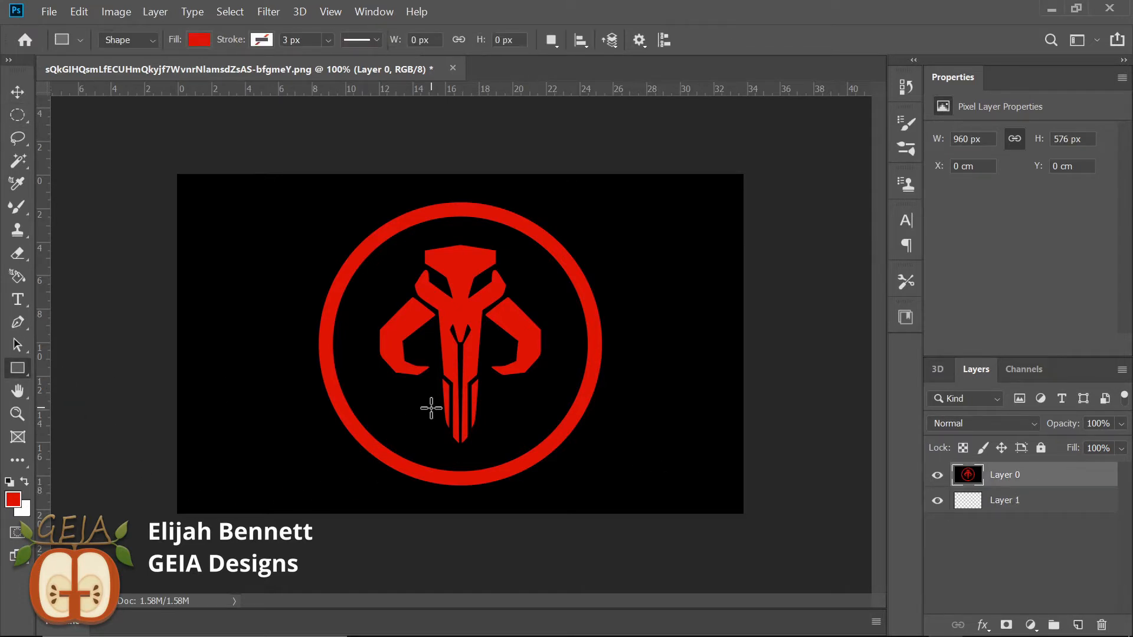
{"action": "left_click", "coordinate": [199, 41]}
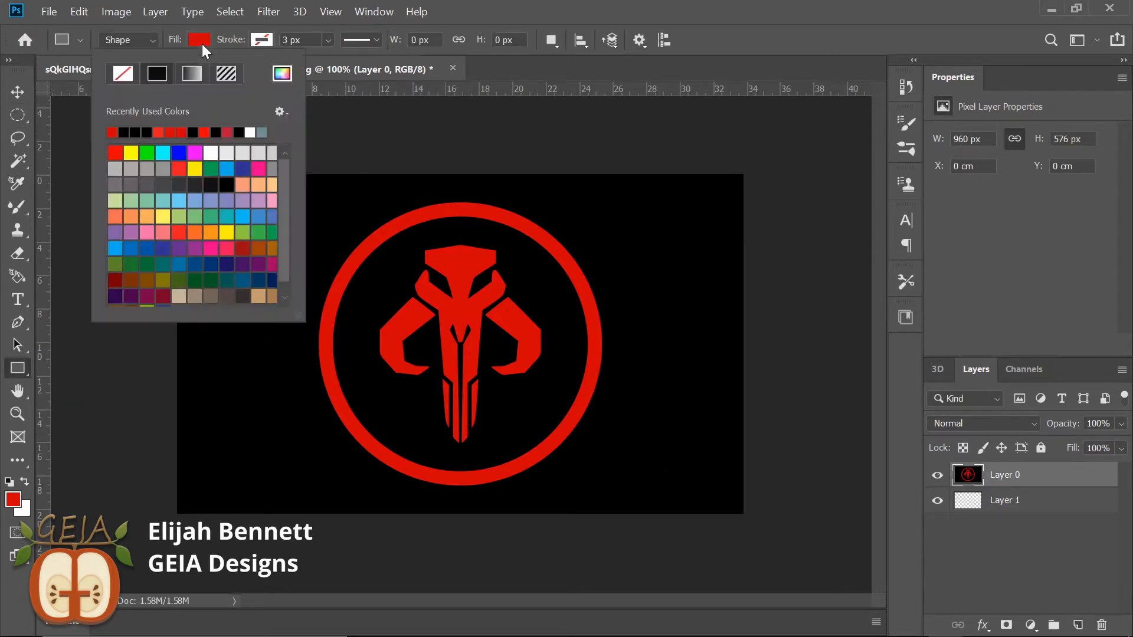
{"action": "left_click", "coordinate": [146, 132]}
{"action": "left_click", "coordinate": [321, 167]}
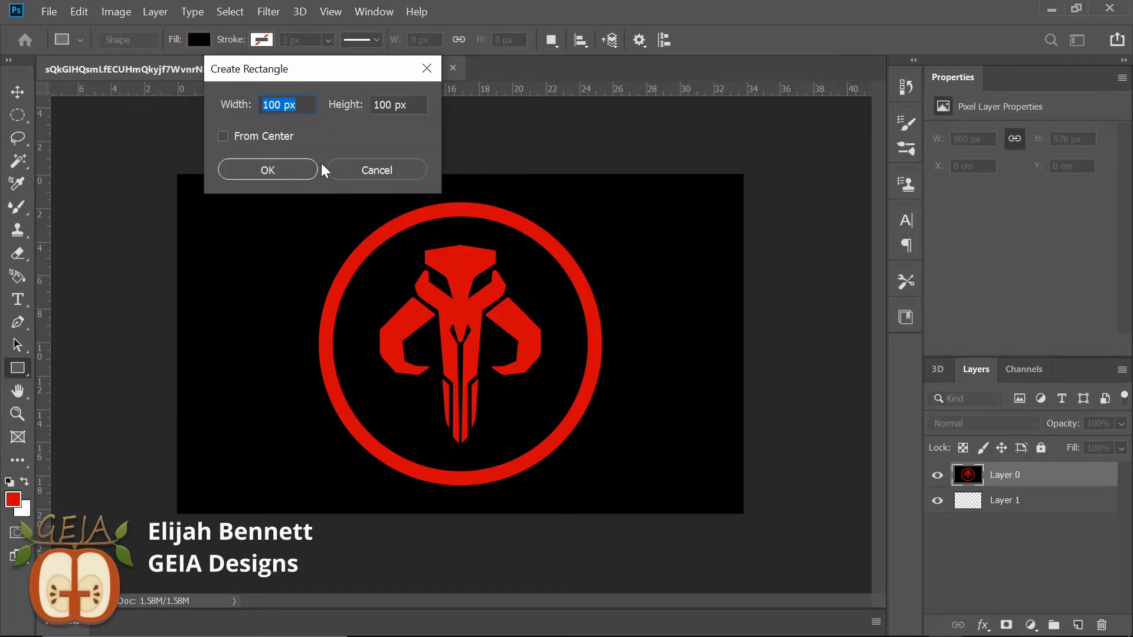
{"action": "left_click", "coordinate": [376, 170]}
{"action": "left_click", "coordinate": [384, 178]}
{"action": "left_click", "coordinate": [379, 171]}
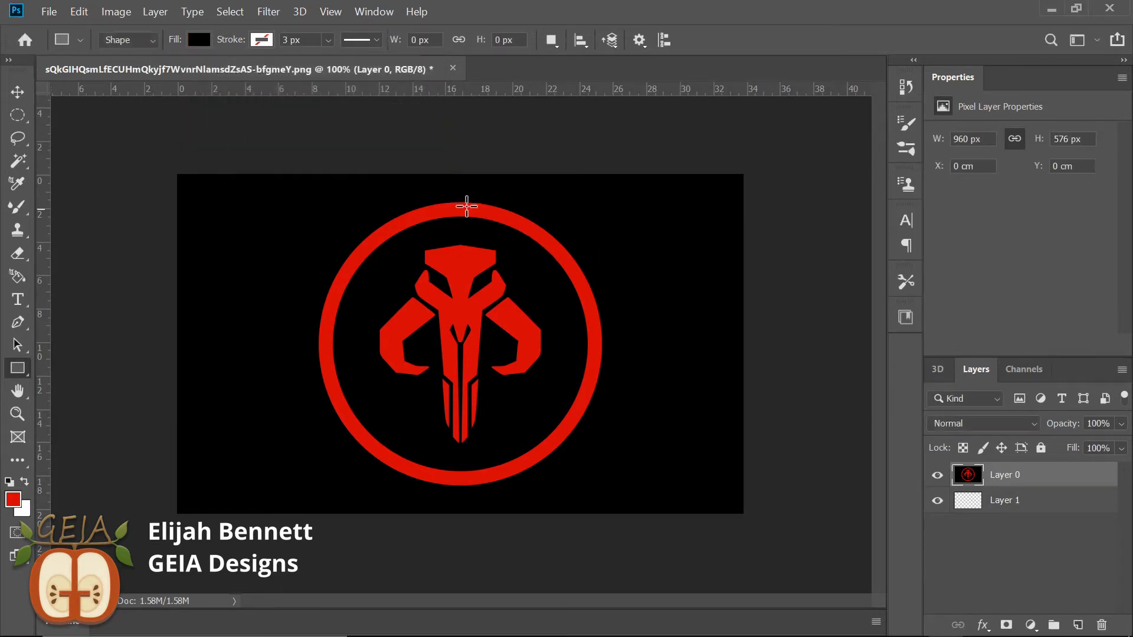
Draw a vertical bar about 64 by 552 px through the emblem's centre and add a copy rotated 90° to form a cross.
{"action": "left_click_drag", "start_coordinate": [441, 183], "coordinate": [479, 508]}
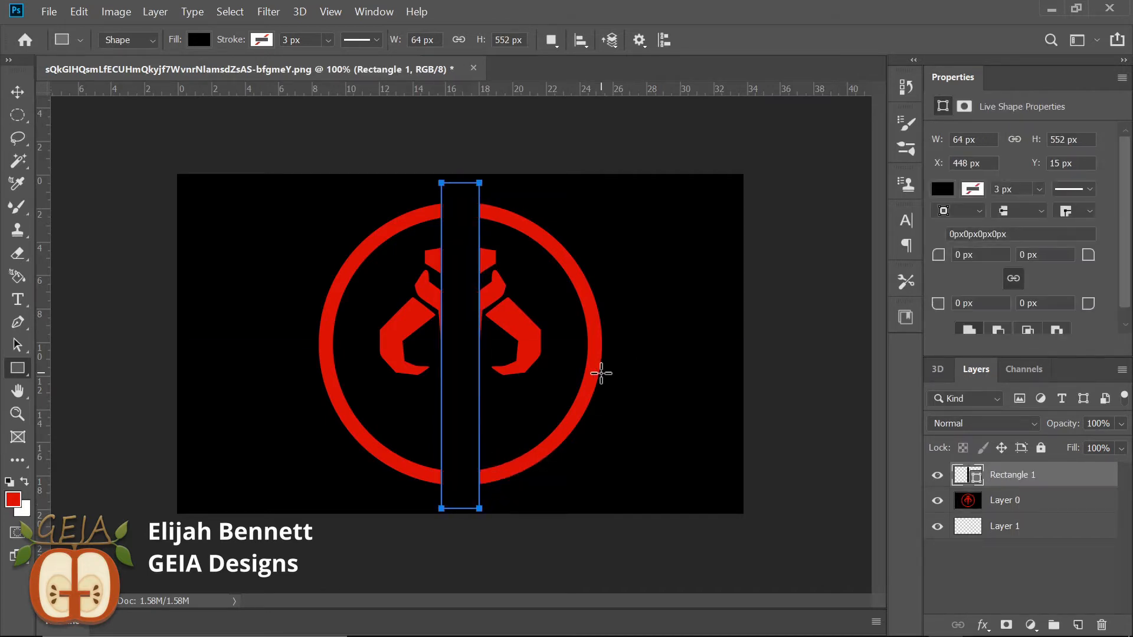
{"action": "left_click_drag", "start_coordinate": [1032, 475], "coordinate": [1080, 619]}
{"action": "key", "text": "ctrl+t"}
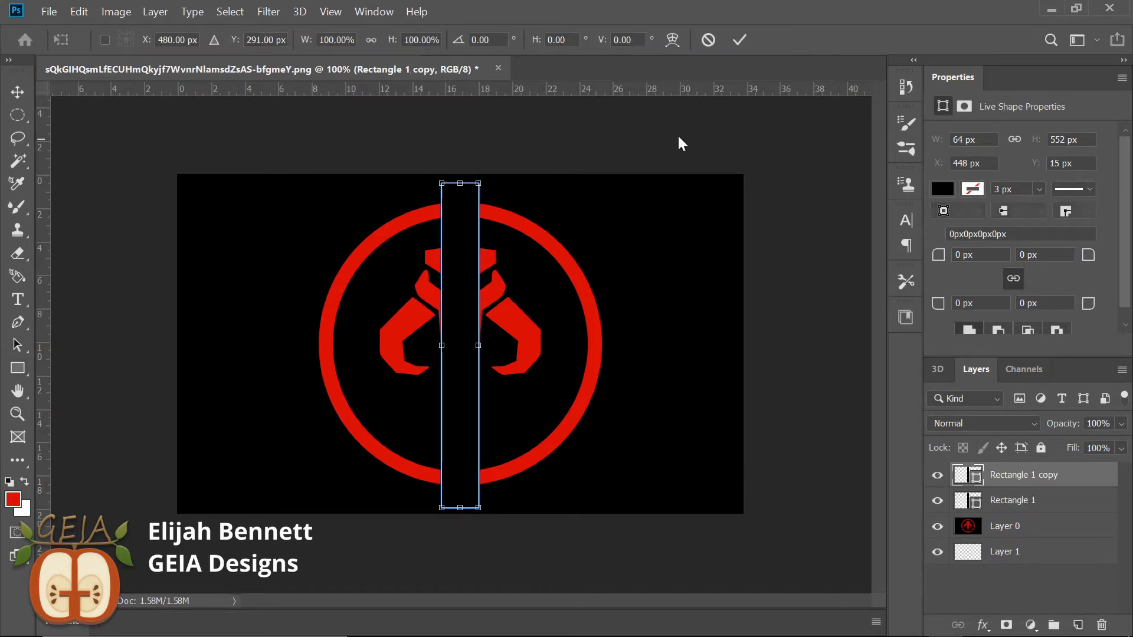
{"action": "left_click_drag", "start_coordinate": [497, 172], "coordinate": [659, 391]}
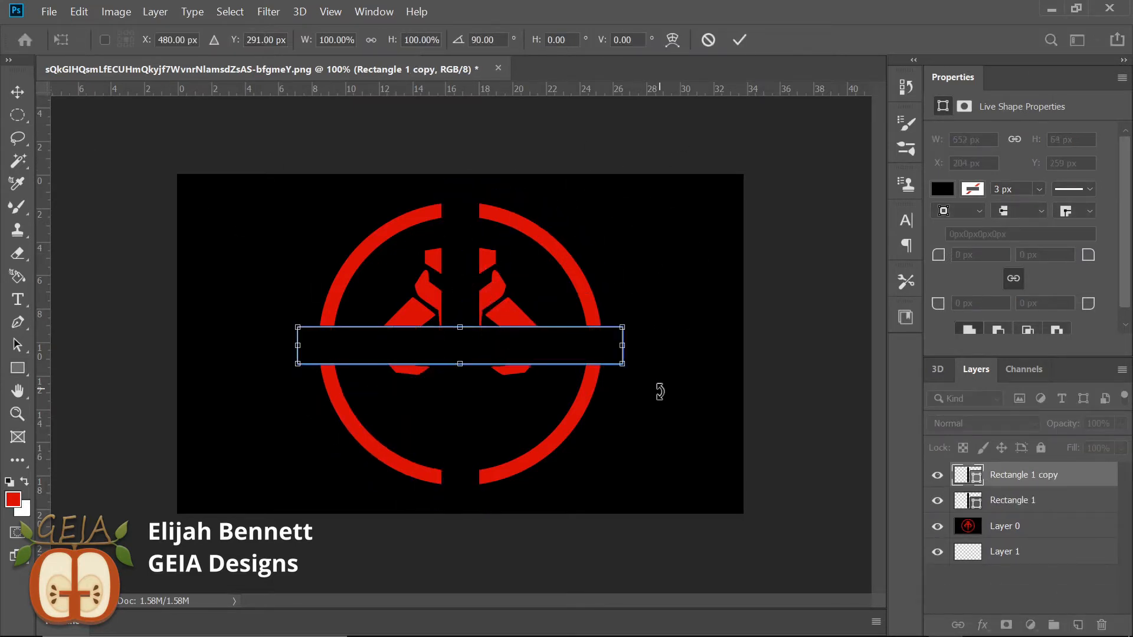
Rasterize the two black bar layers and merge them into a single layer.
{"action": "left_click", "coordinate": [1006, 500]}
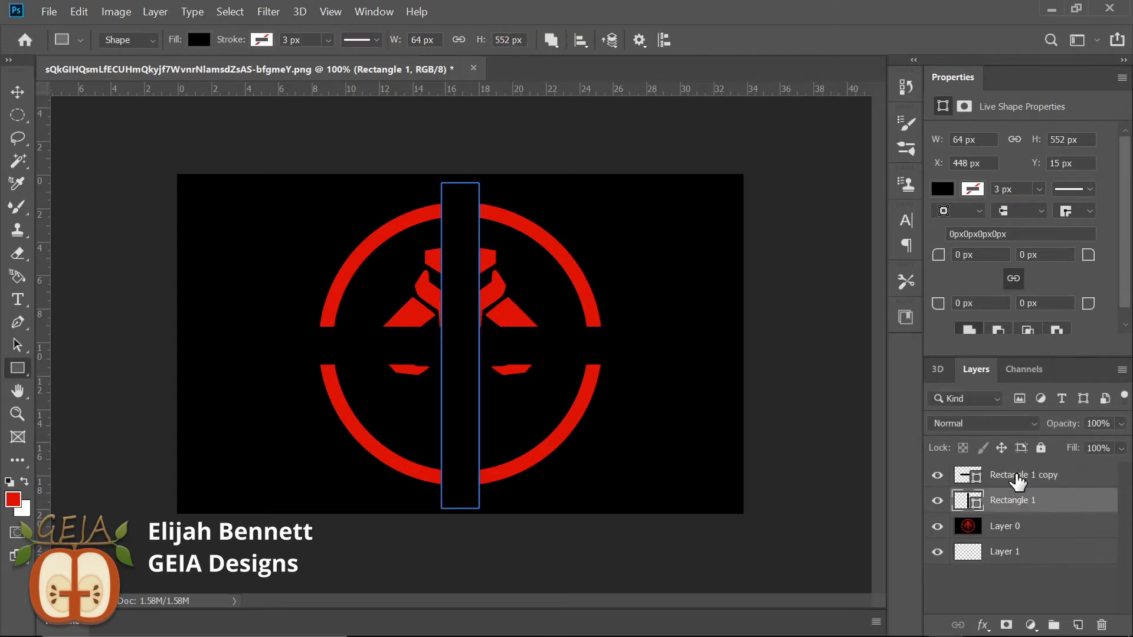
{"action": "left_click", "coordinate": [1016, 481]}
{"action": "left_click", "coordinate": [1010, 500], "text": "shift"}
{"action": "right_click", "coordinate": [1014, 501]}
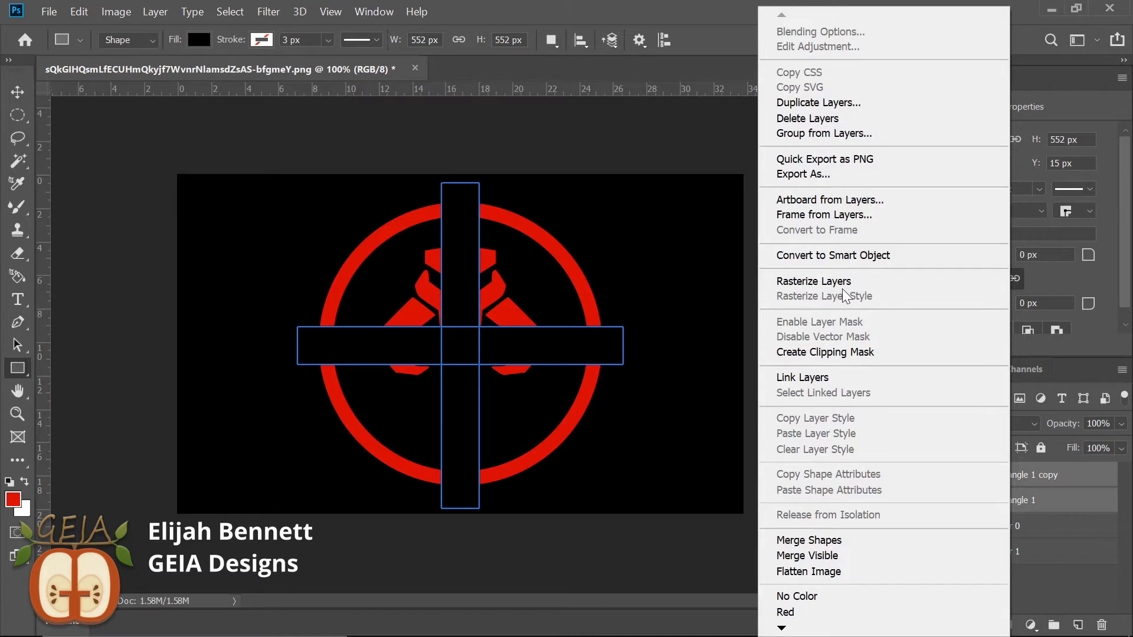
{"action": "left_click", "coordinate": [826, 281]}
{"action": "right_click", "coordinate": [1027, 485]}
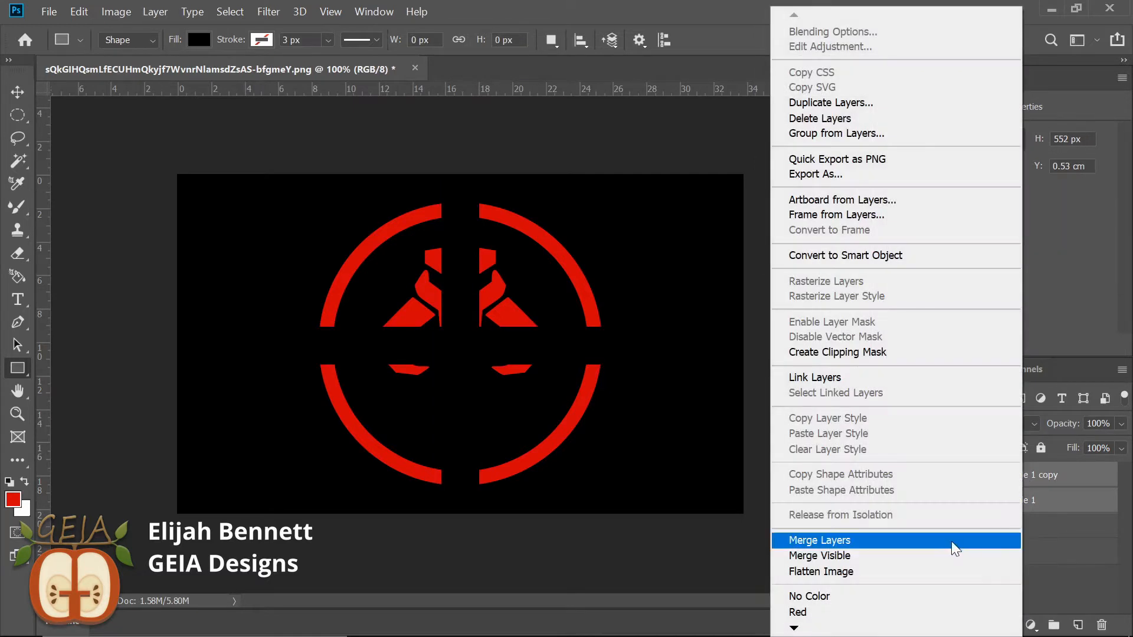
{"action": "left_click", "coordinate": [955, 548]}
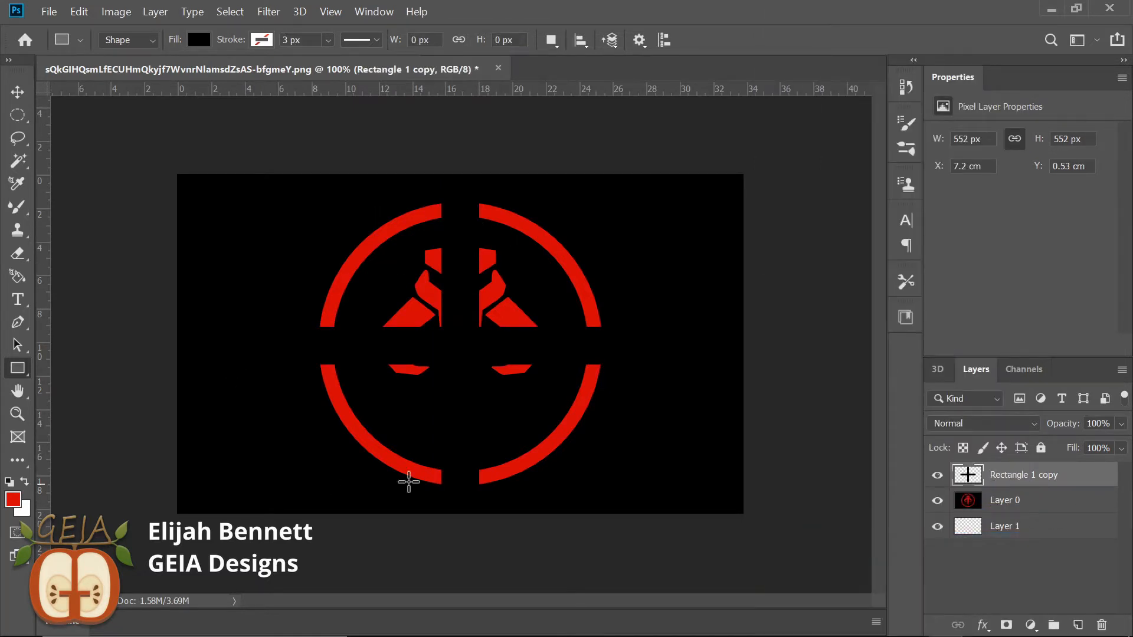
Erase the middle of the black cross over the skull, keeping only the parts that cut the ring.
{"action": "left_click", "coordinate": [17, 253]}
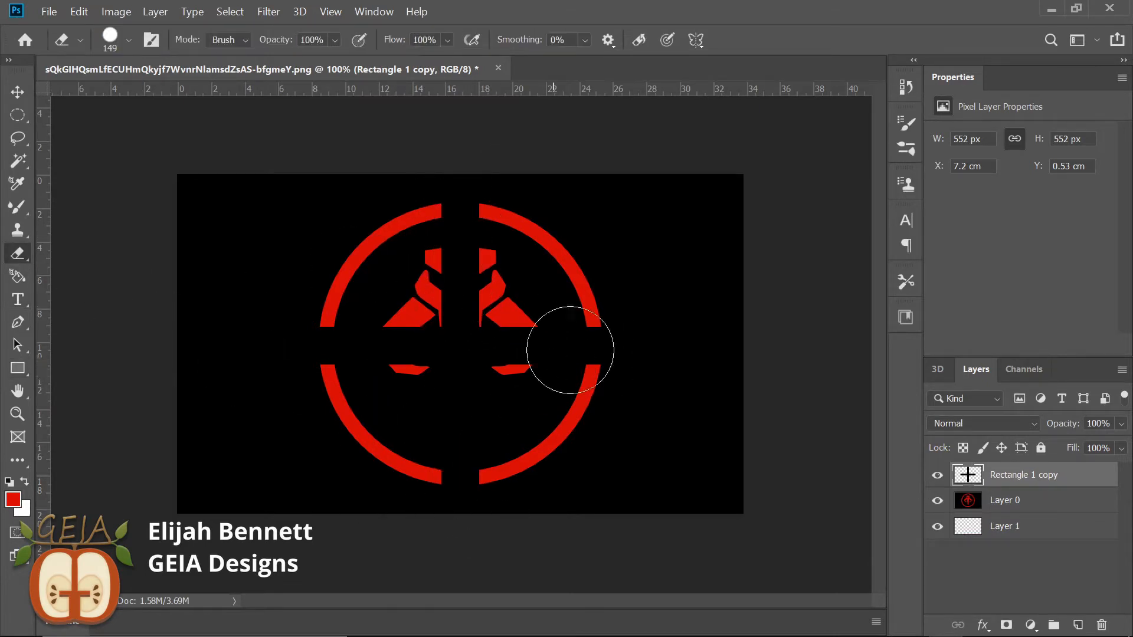
{"action": "mouse_move", "coordinate": [501, 368]}
{"action": "left_mouse_down"}
{"action": "mouse_move", "coordinate": [521, 322]}
{"action": "mouse_move", "coordinate": [457, 417]}
{"action": "mouse_move", "coordinate": [436, 355]}
{"action": "mouse_move", "coordinate": [403, 340]}
{"action": "mouse_move", "coordinate": [463, 276]}
{"action": "mouse_move", "coordinate": [506, 334]}
{"action": "mouse_move", "coordinate": [477, 345]}
{"action": "mouse_move", "coordinate": [465, 286]}
{"action": "mouse_move", "coordinate": [405, 344]}
{"action": "left_mouse_up"}
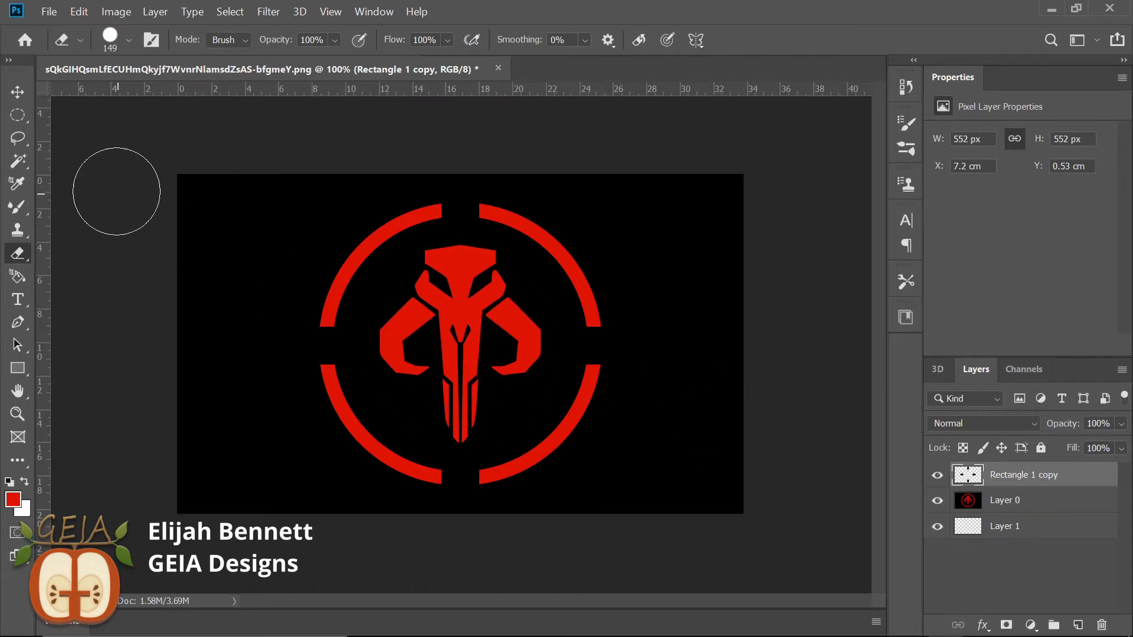
Merge the cross, emblem and empty layers into one layer.
{"action": "left_click", "coordinate": [24, 95]}
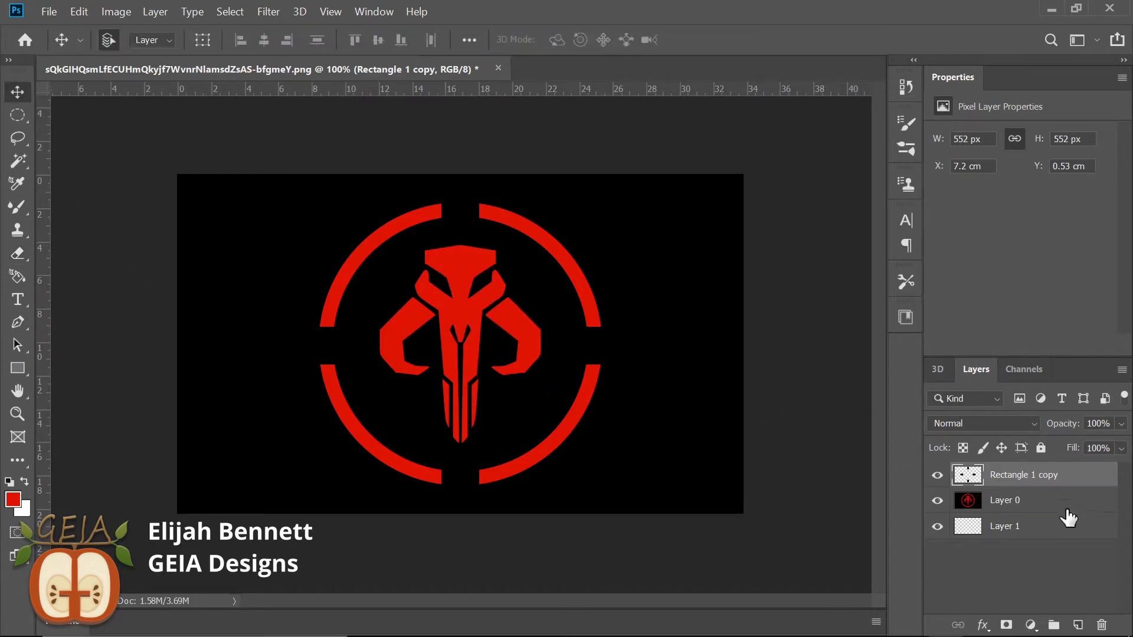
{"action": "left_click", "coordinate": [1022, 534]}
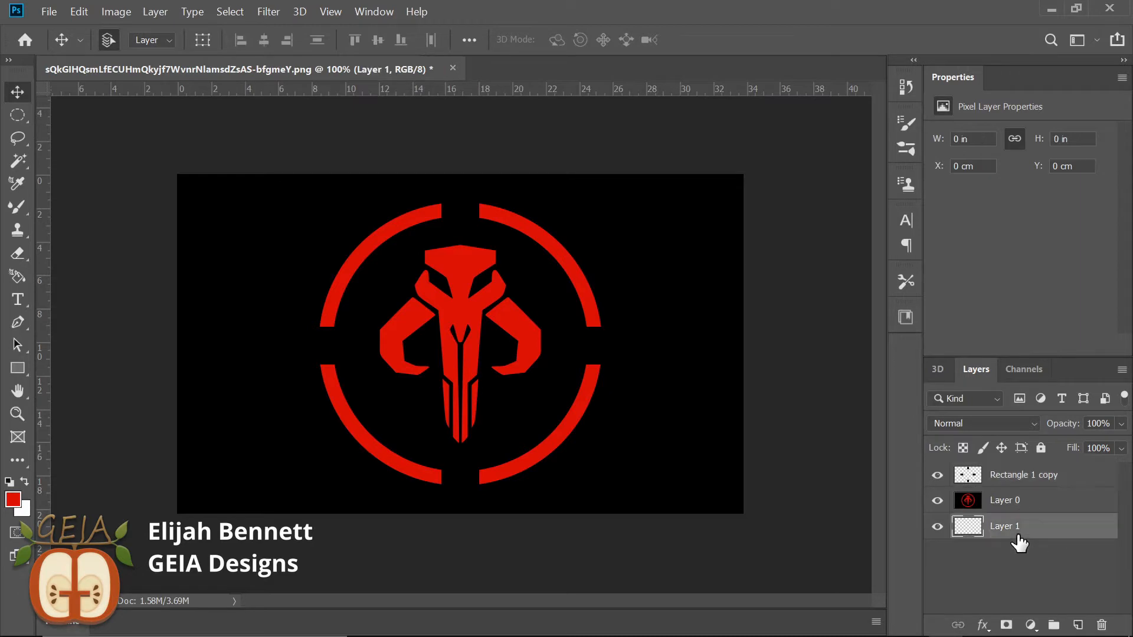
{"action": "left_click", "coordinate": [1042, 505], "text": "shift"}
{"action": "left_click", "coordinate": [1051, 476], "text": "shift"}
{"action": "right_click", "coordinate": [1047, 473]}
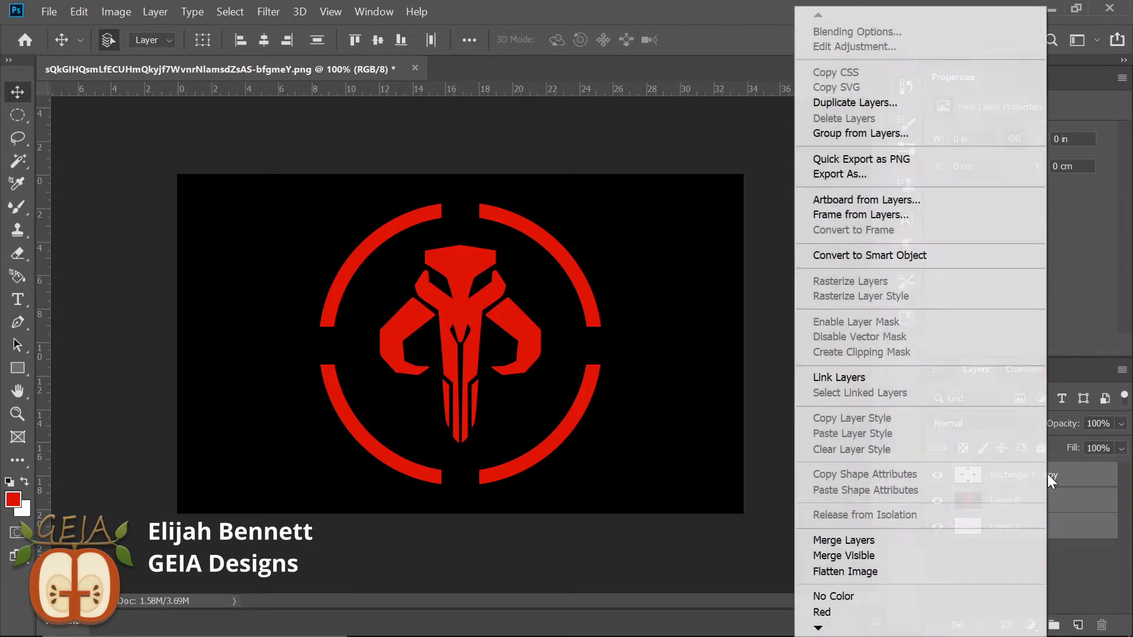
{"action": "left_click", "coordinate": [981, 538]}
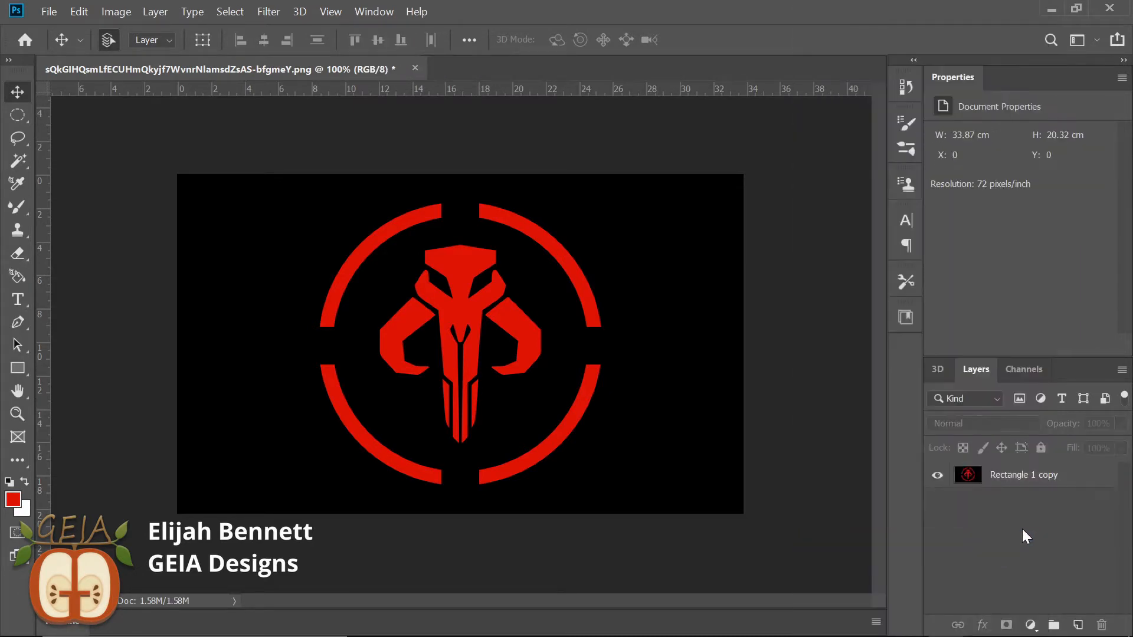
Select the red areas of the merged layer using Color Range with fuzziness 200, delete them and clear the selection.
{"action": "left_click", "coordinate": [1051, 483]}
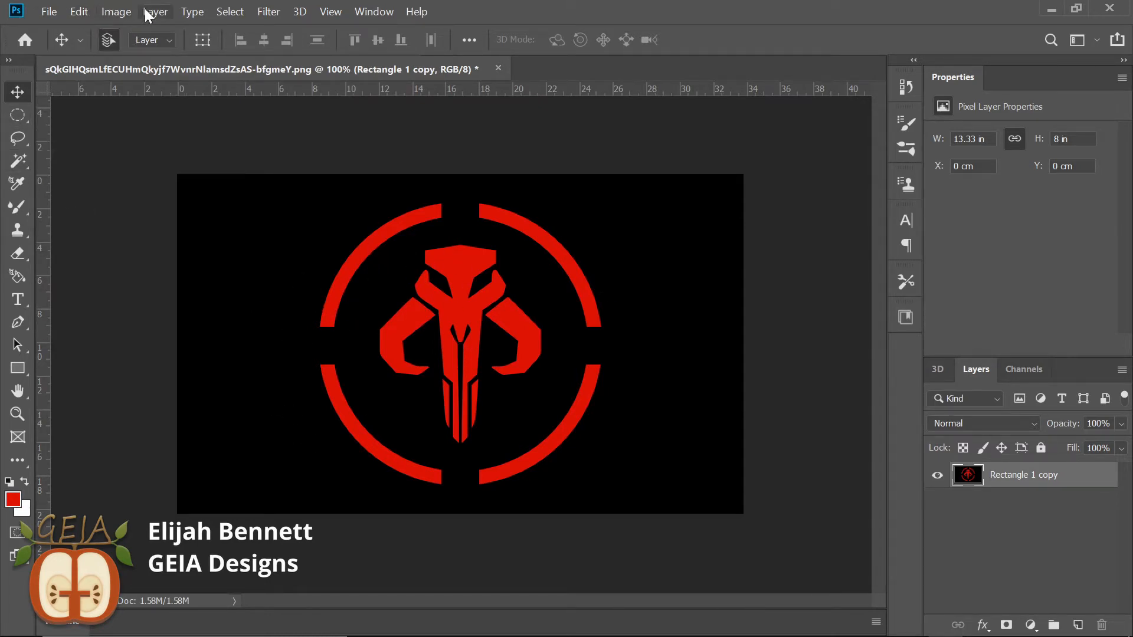
{"action": "left_click", "coordinate": [227, 12]}
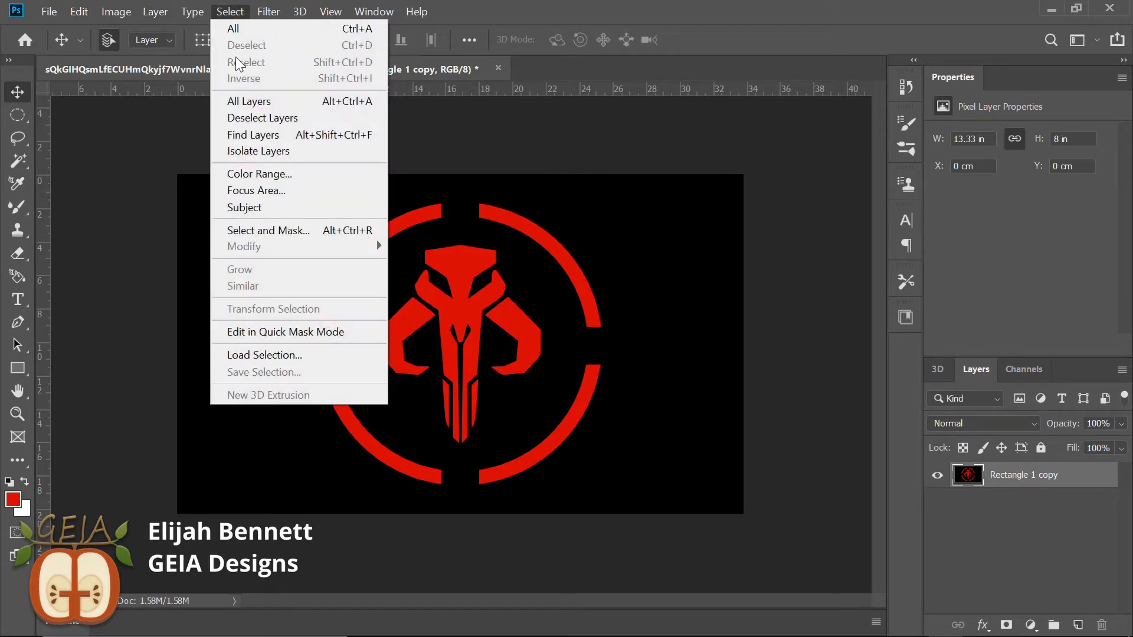
{"action": "left_click", "coordinate": [332, 176]}
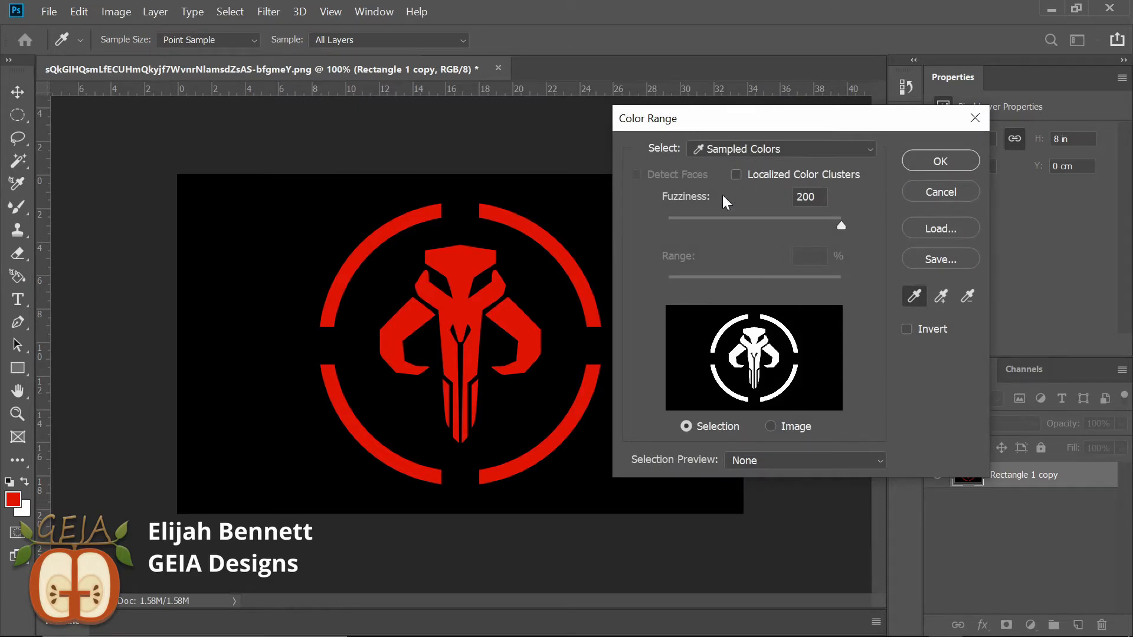
{"action": "key", "text": "Return"}
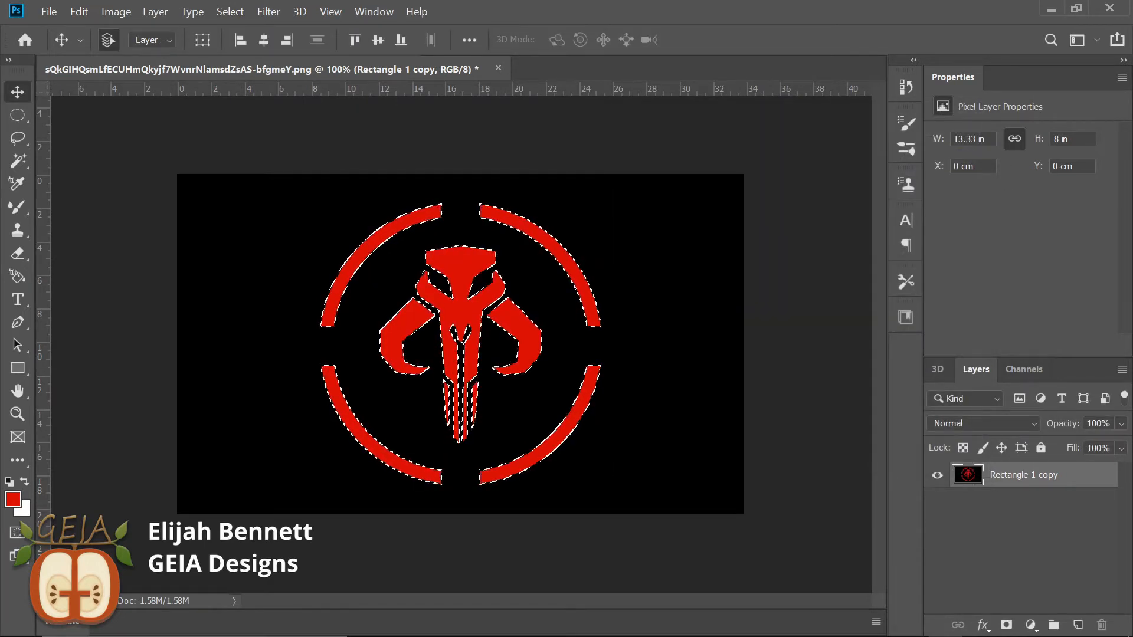
{"action": "key", "text": "Delete"}
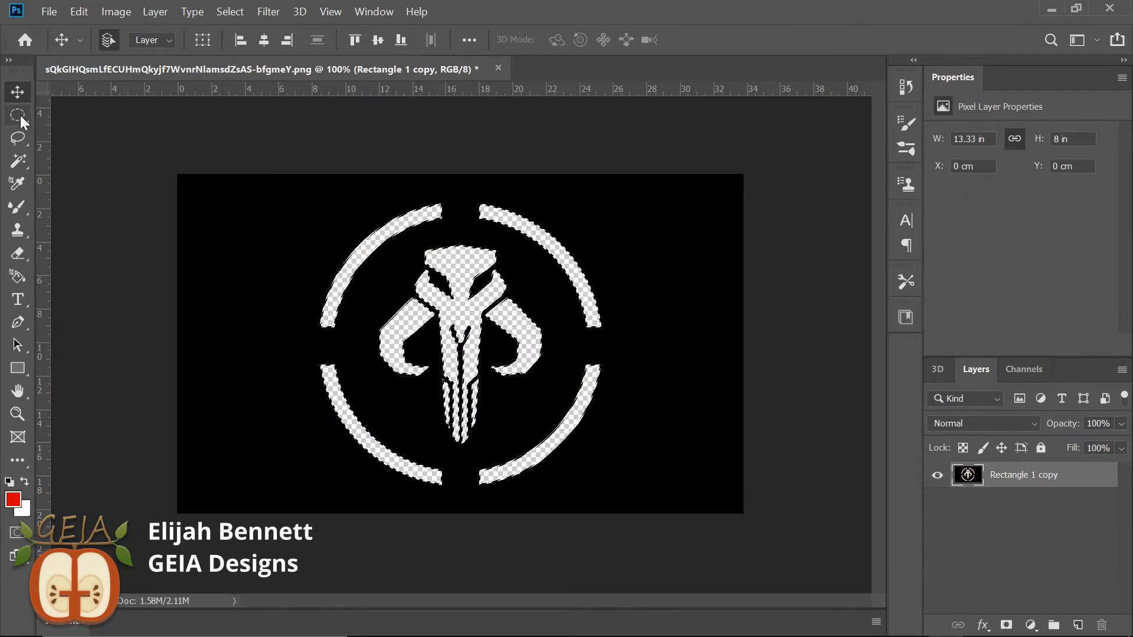
{"action": "key", "text": "m"}
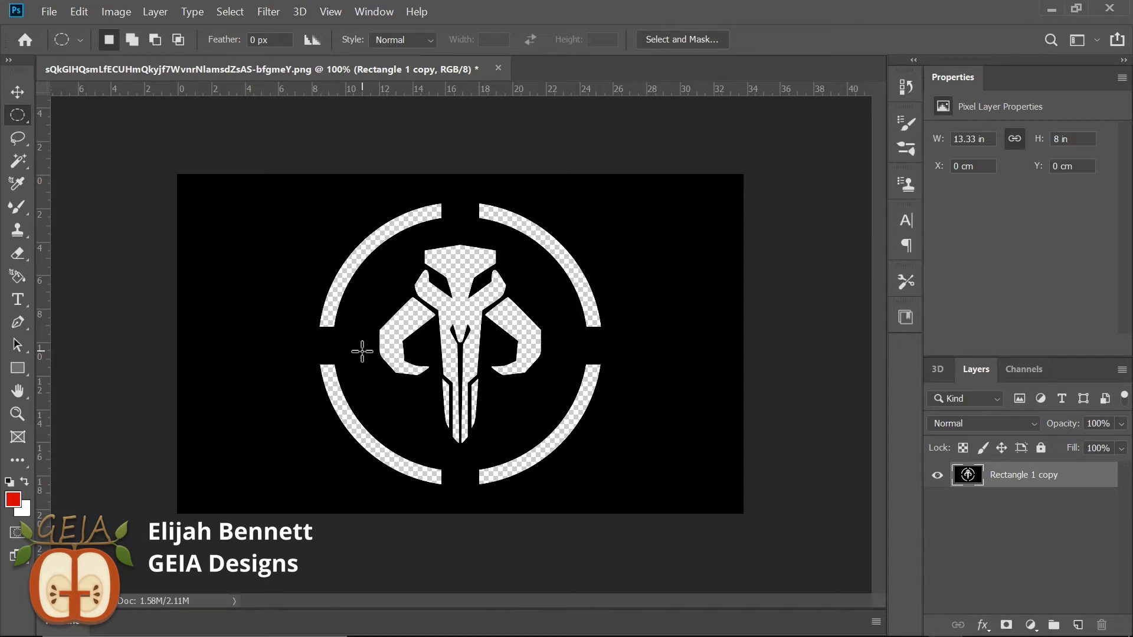
Create a 3D extrusion from the stencil layer and set its extrusion depth to 1 cm.
{"action": "left_click", "coordinate": [299, 12]}
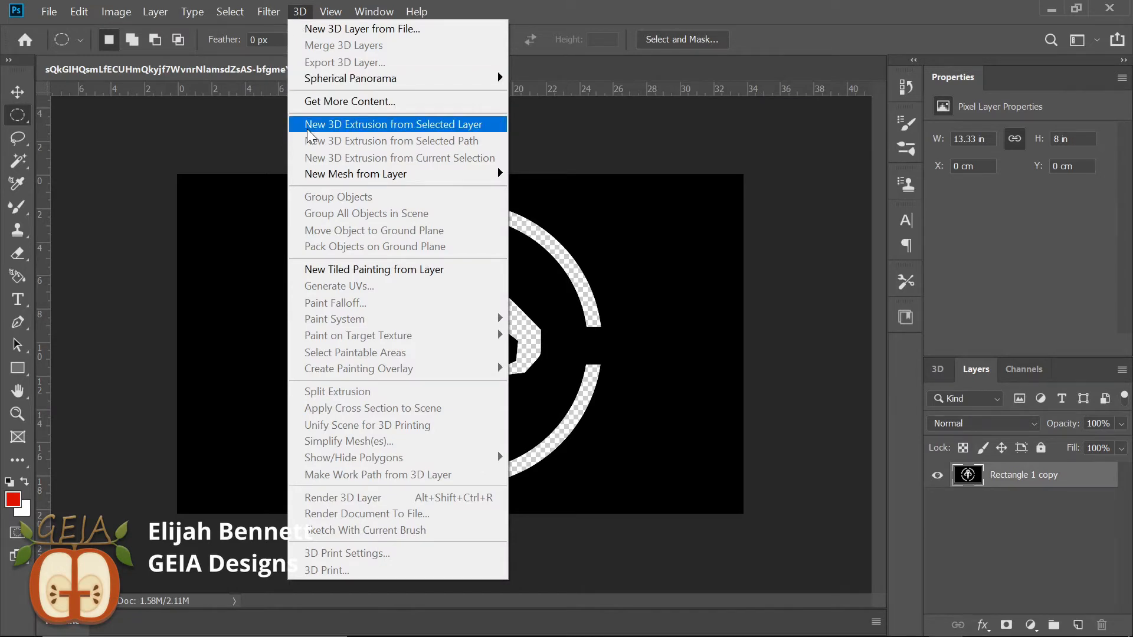
{"action": "left_click", "coordinate": [378, 125]}
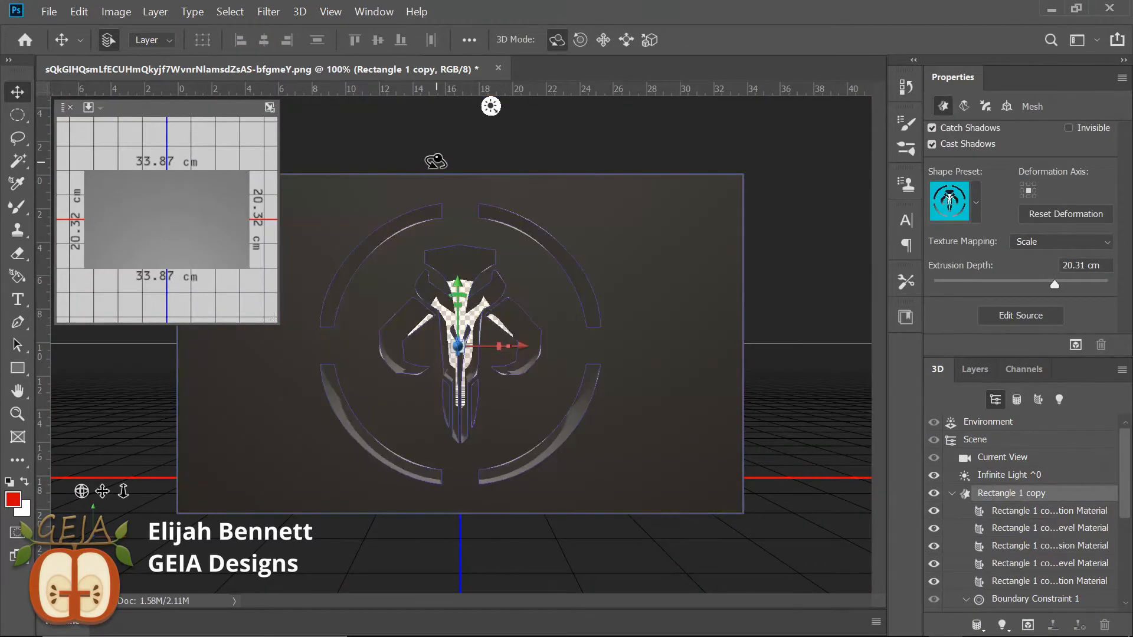
{"action": "mouse_move", "coordinate": [421, 164]}
{"action": "left_mouse_down"}
{"action": "mouse_move", "coordinate": [445, 152]}
{"action": "mouse_move", "coordinate": [614, 159]}
{"action": "mouse_move", "coordinate": [448, 144]}
{"action": "mouse_move", "coordinate": [421, 153]}
{"action": "mouse_move", "coordinate": [430, 144]}
{"action": "left_mouse_up"}
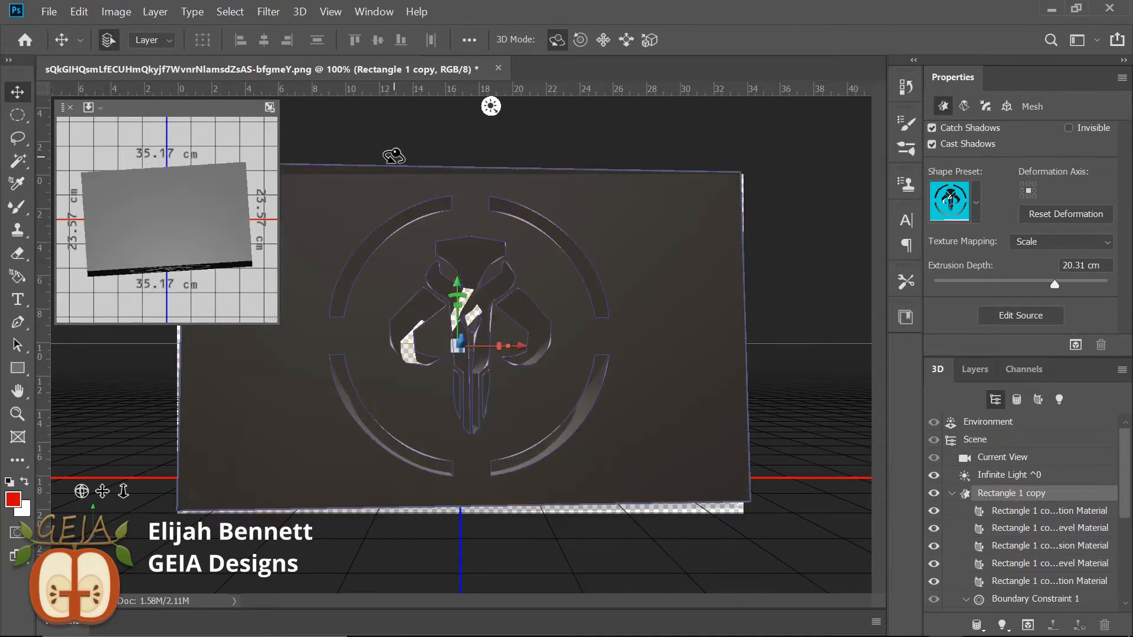
{"action": "left_click_drag", "start_coordinate": [393, 155], "coordinate": [525, 192]}
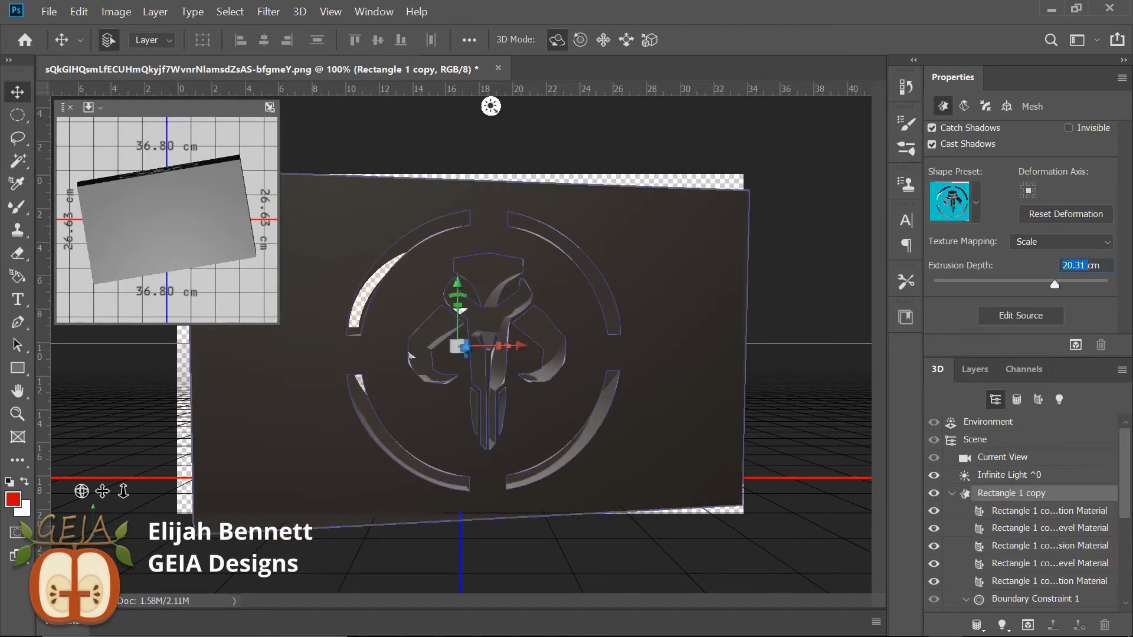
{"action": "type", "text": "1"}
{"action": "key", "text": "Return"}
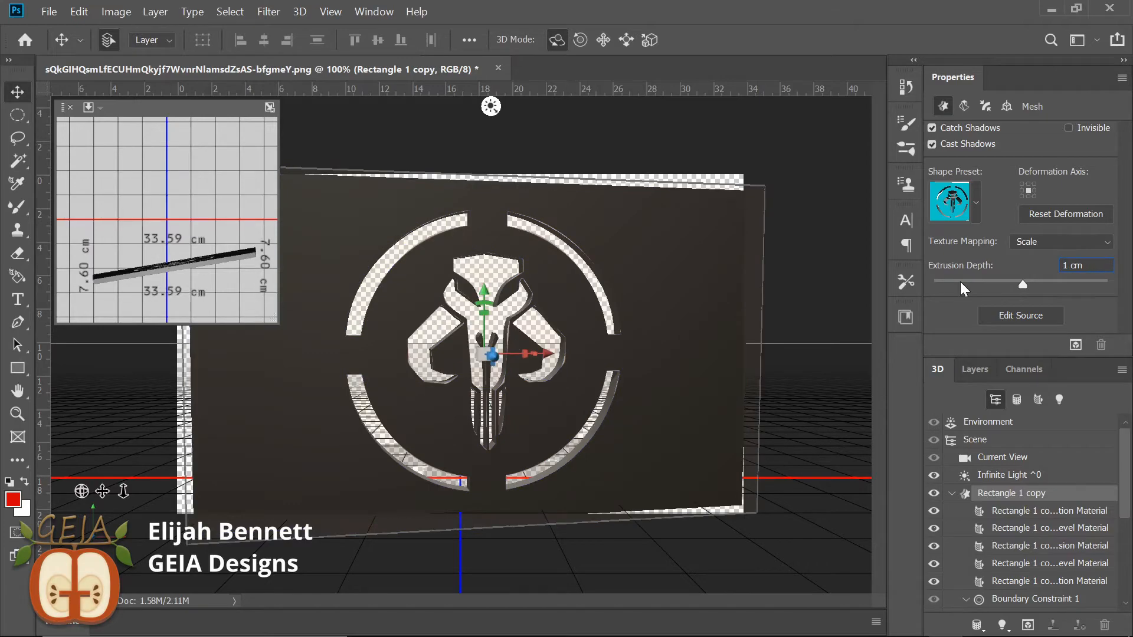
{"action": "left_click_drag", "start_coordinate": [713, 222], "coordinate": [341, 139]}
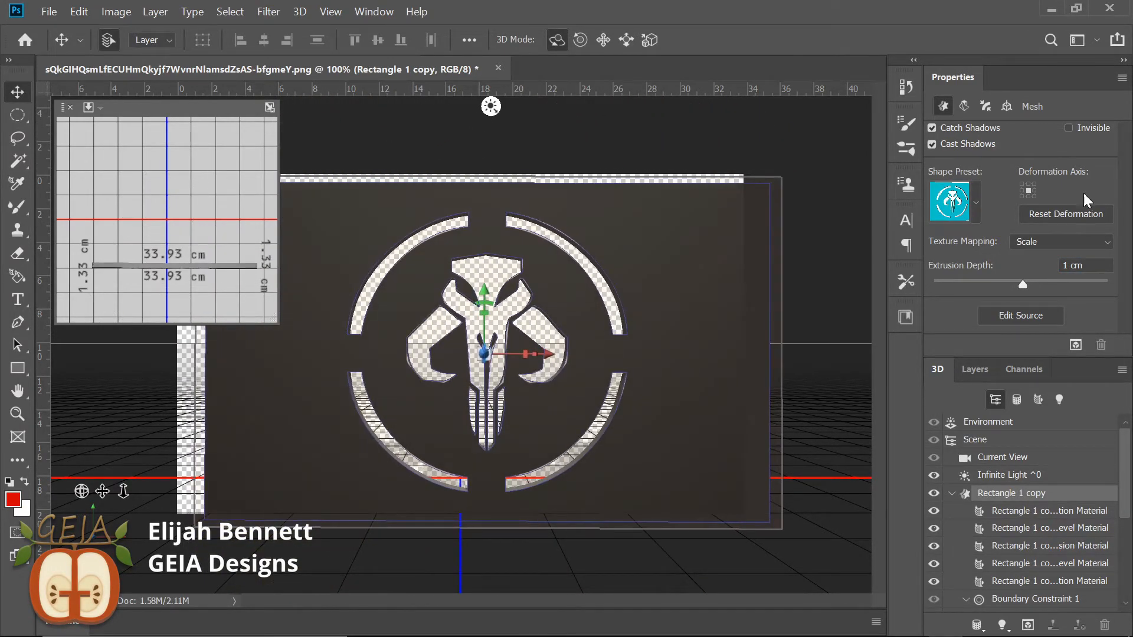
Set the extrusion's X, Y and Z position to 0 and raise it along the Y axis to about 11.31 cm.
{"action": "left_click", "coordinate": [1006, 106]}
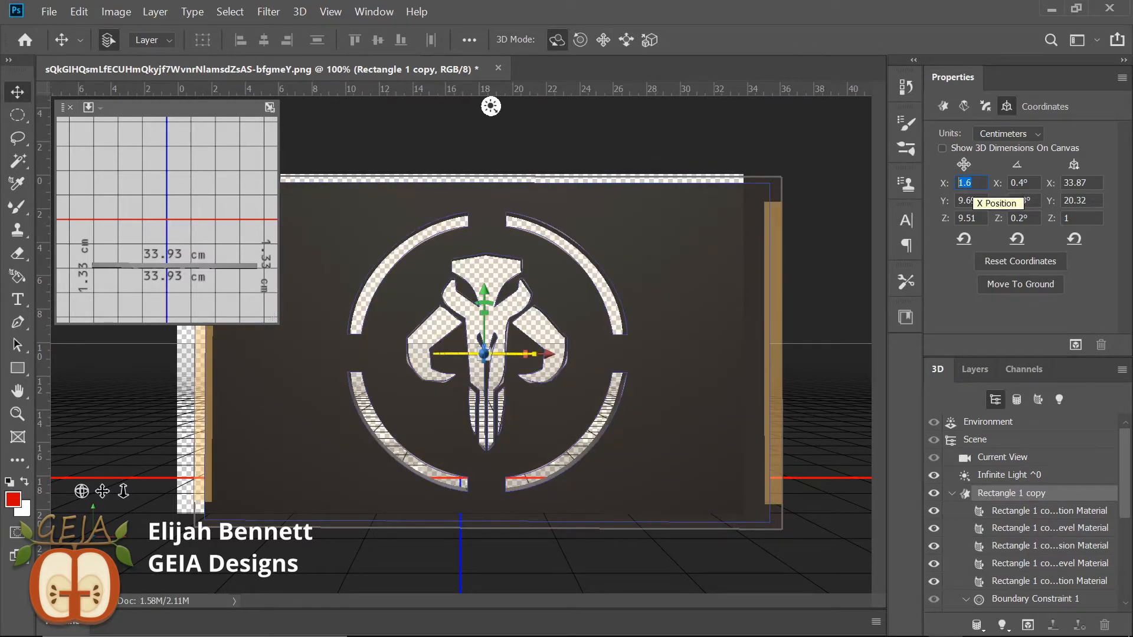
{"action": "type", "text": "0"}
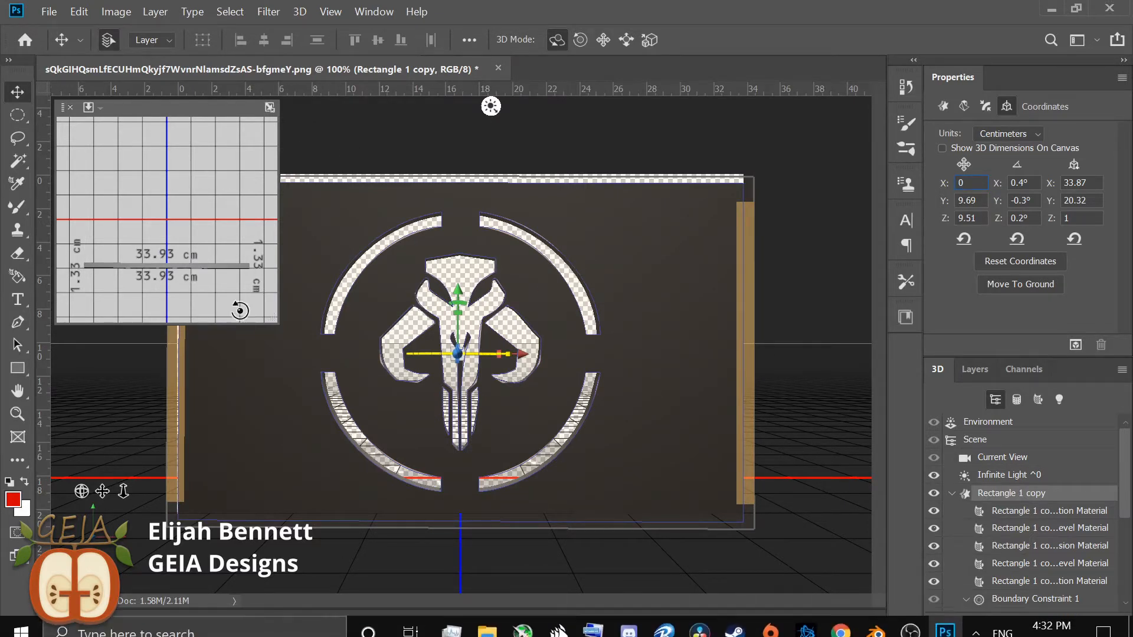
{"action": "type", "text": "0"}
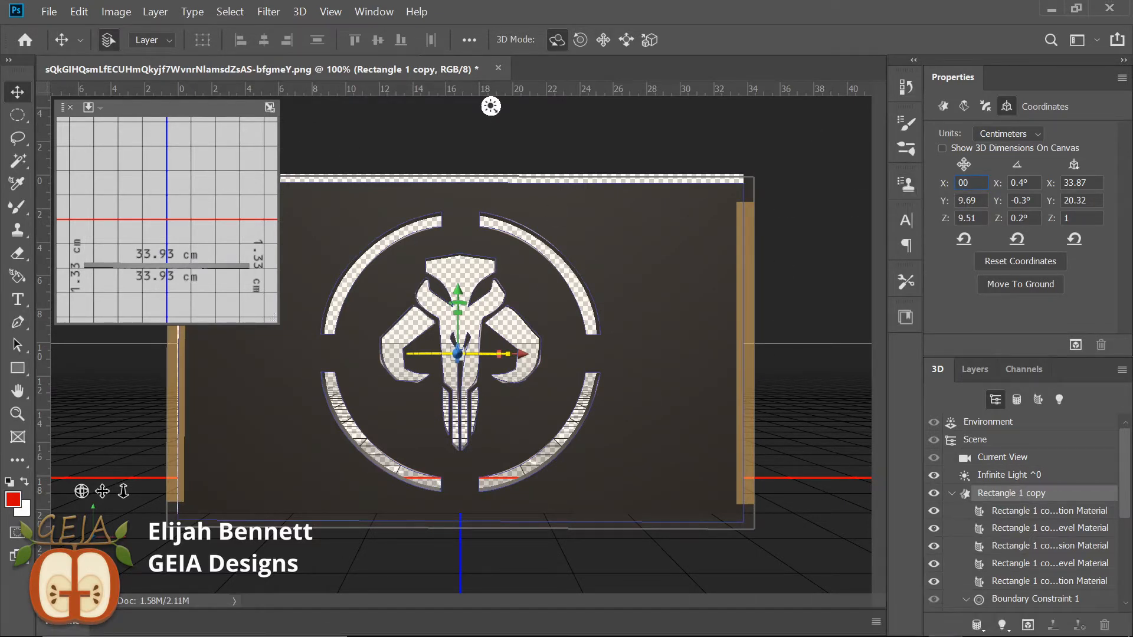
{"action": "type", "text": "0"}
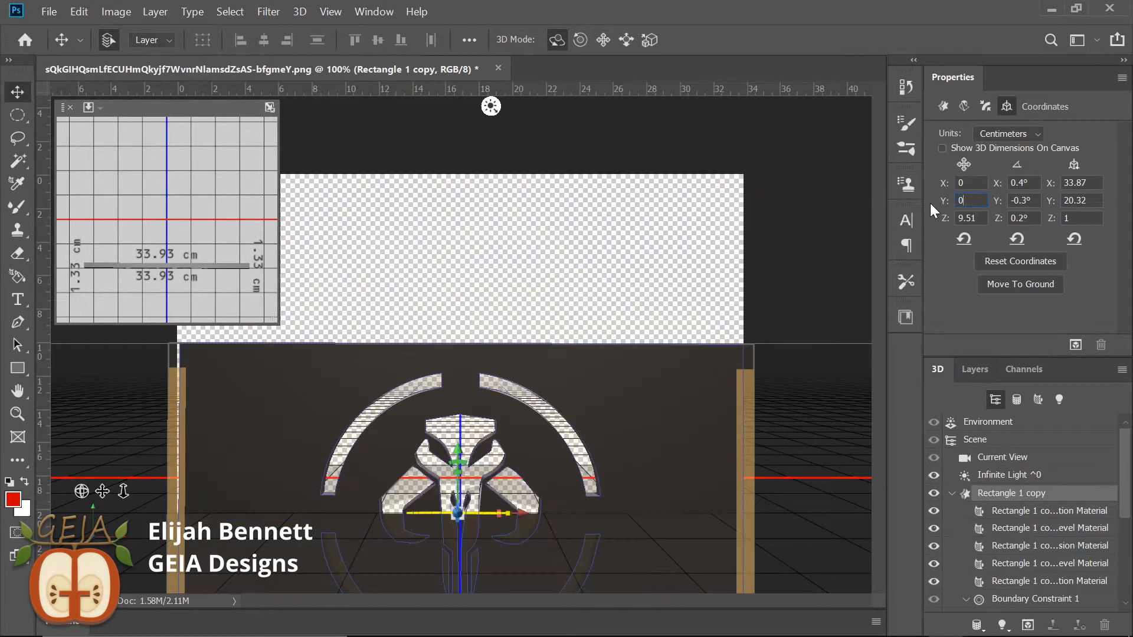
{"action": "key", "text": "Tab"}
{"action": "type", "text": "0"}
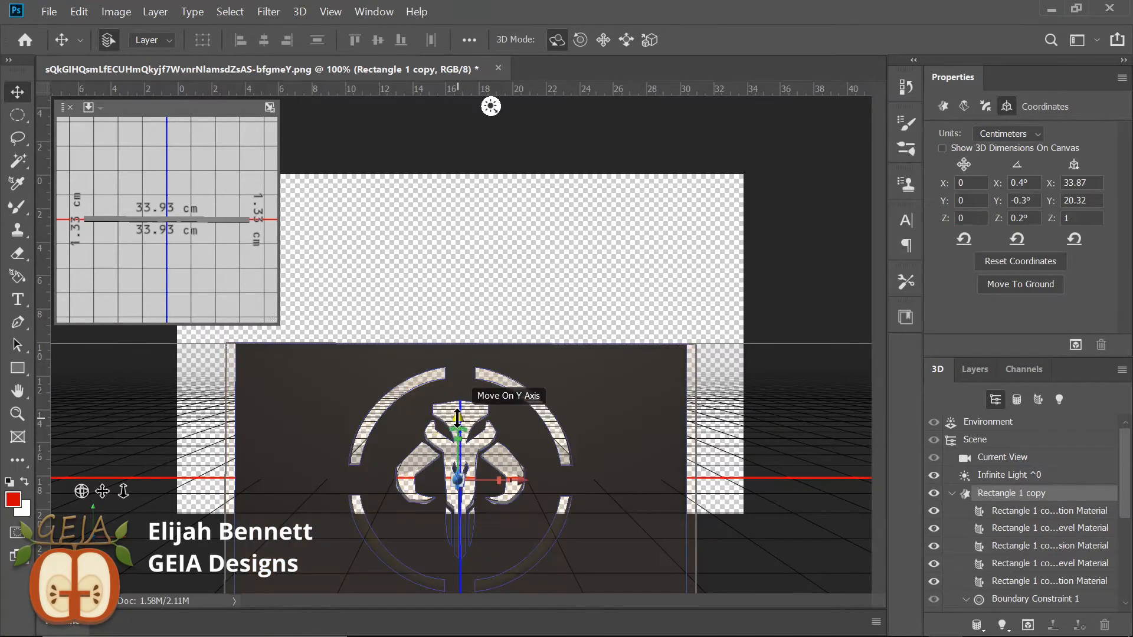
{"action": "left_click_drag", "start_coordinate": [457, 420], "coordinate": [460, 359]}
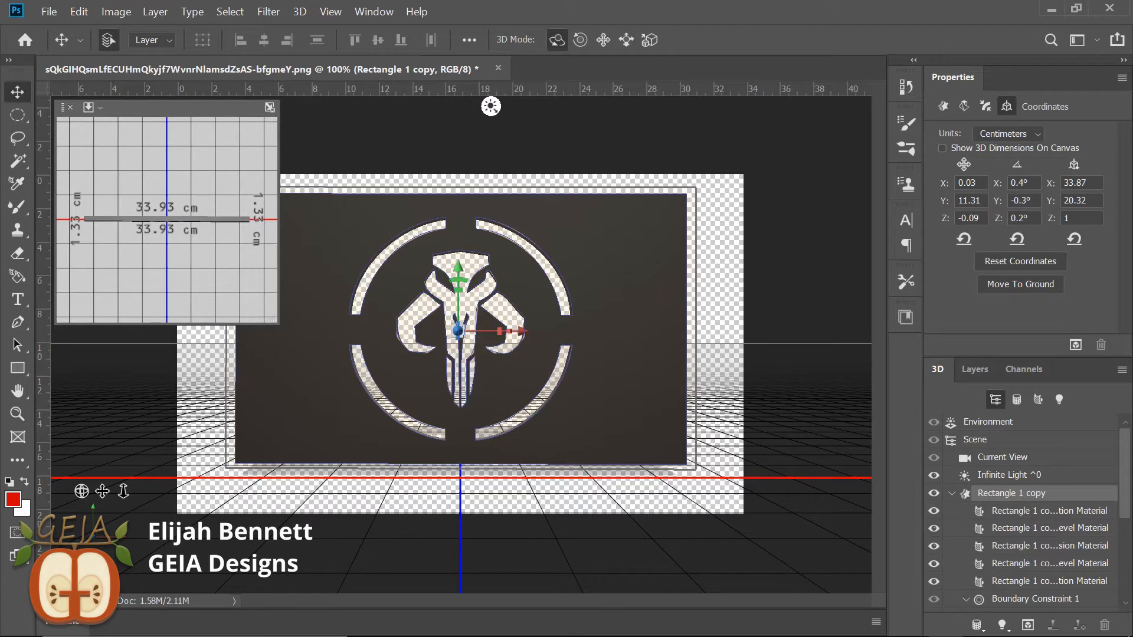
Enable uniform scaling and try an X dimension of 16 cm on the extruded stencil.
{"action": "left_click", "coordinate": [1077, 165]}
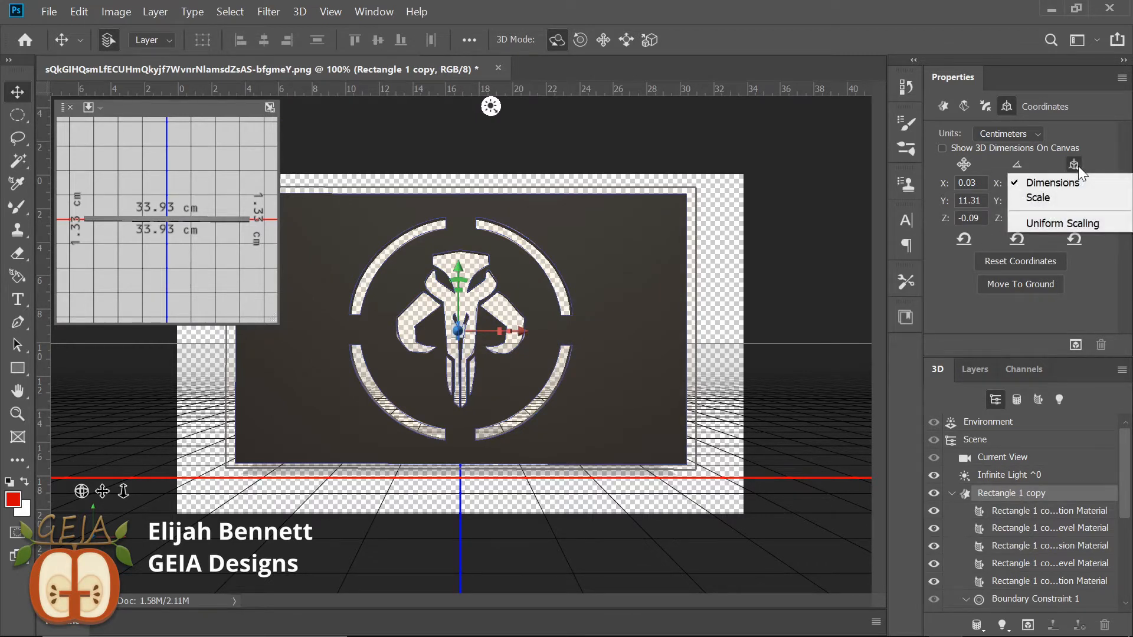
{"action": "left_click", "coordinate": [1062, 223]}
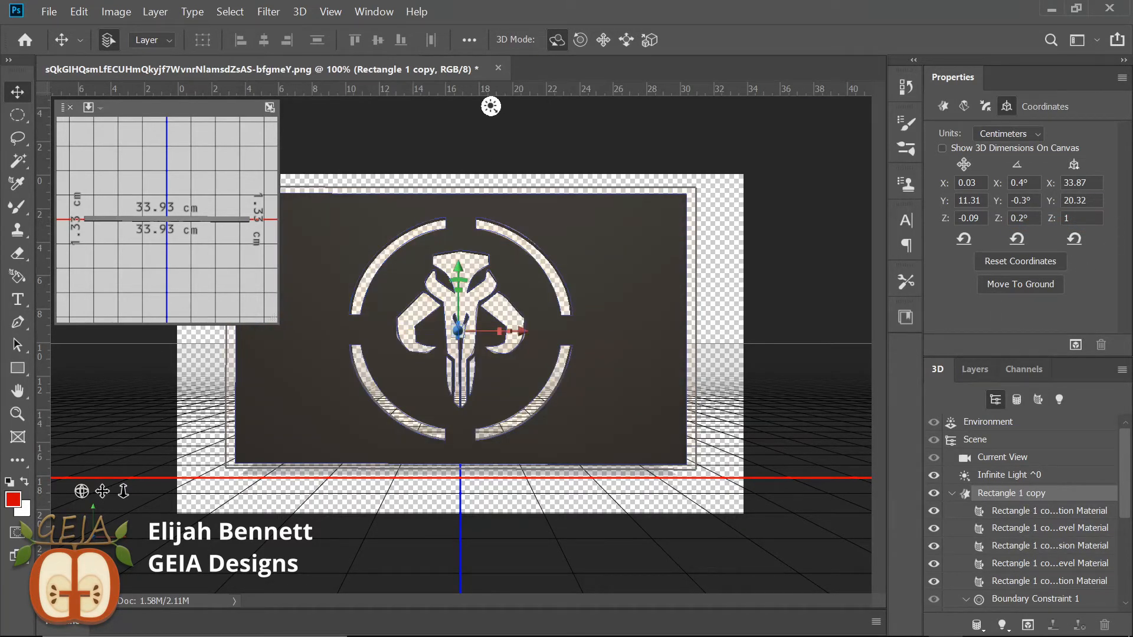
{"action": "double_click", "coordinate": [1075, 183]}
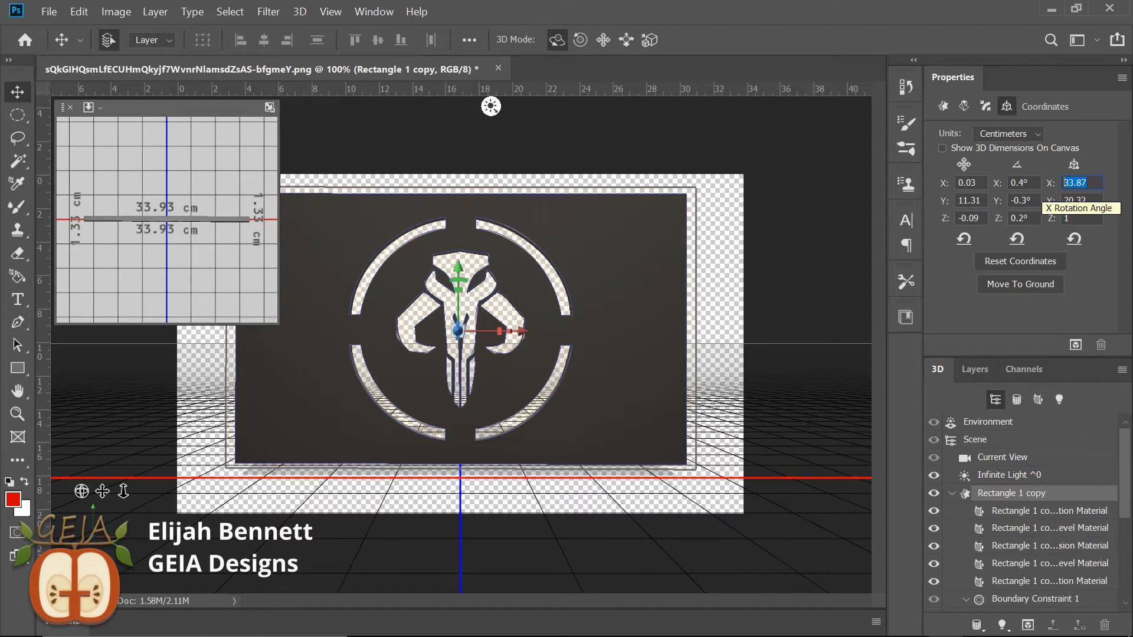
{"action": "type", "text": "16"}
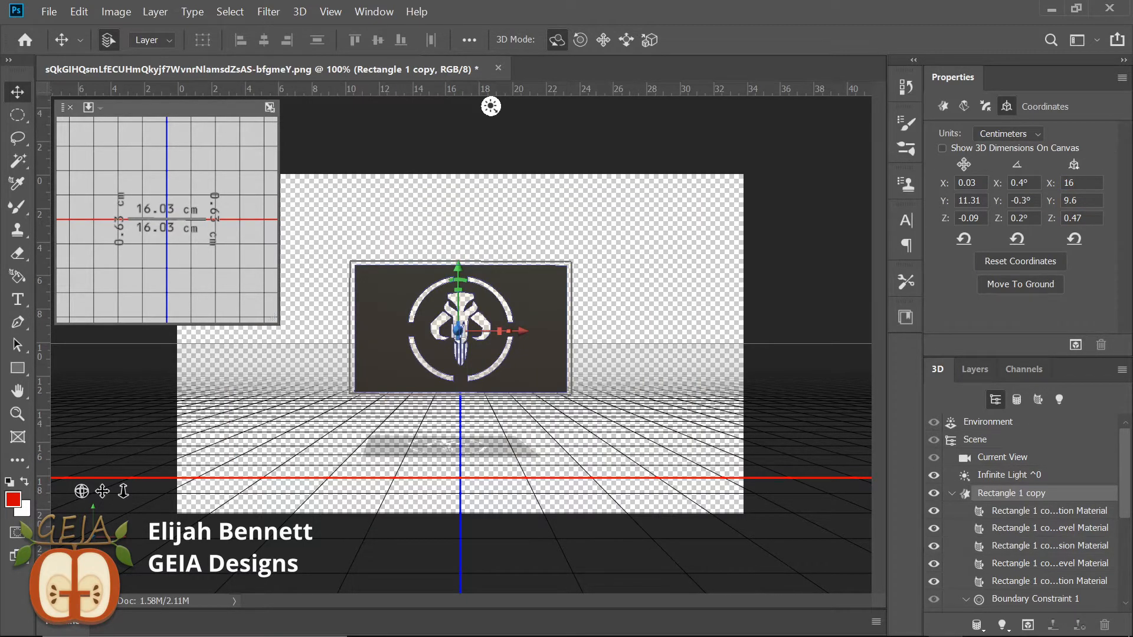
{"action": "key", "text": "ctrl+z"}
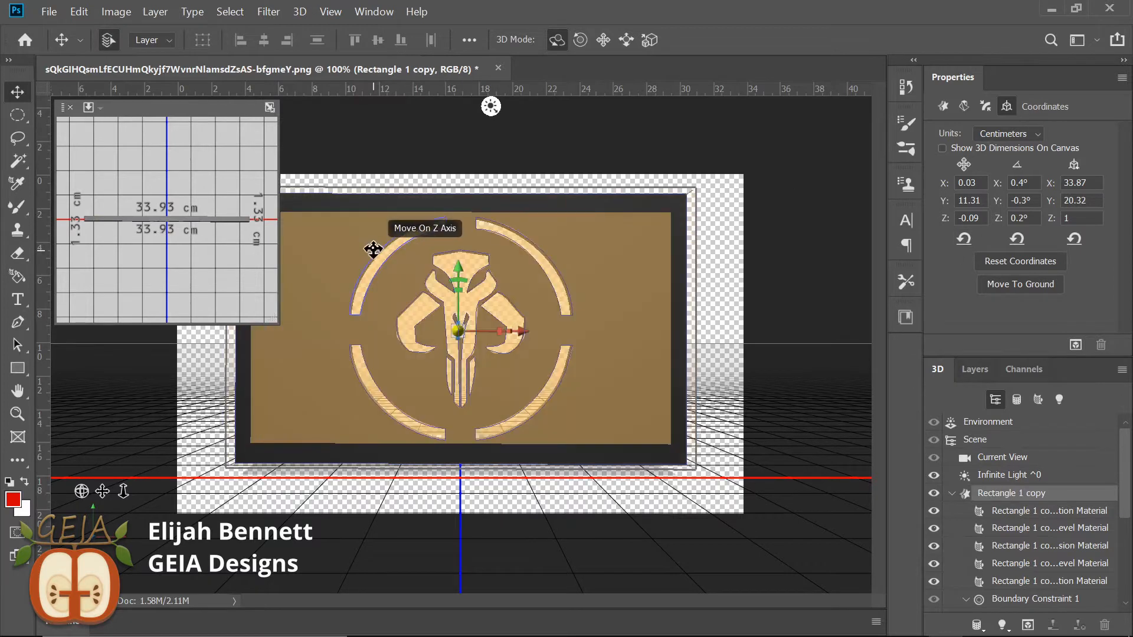
Set the stencil mesh's X, Y and Z rotation angles to 0°.
{"action": "left_click", "coordinate": [1019, 182]}
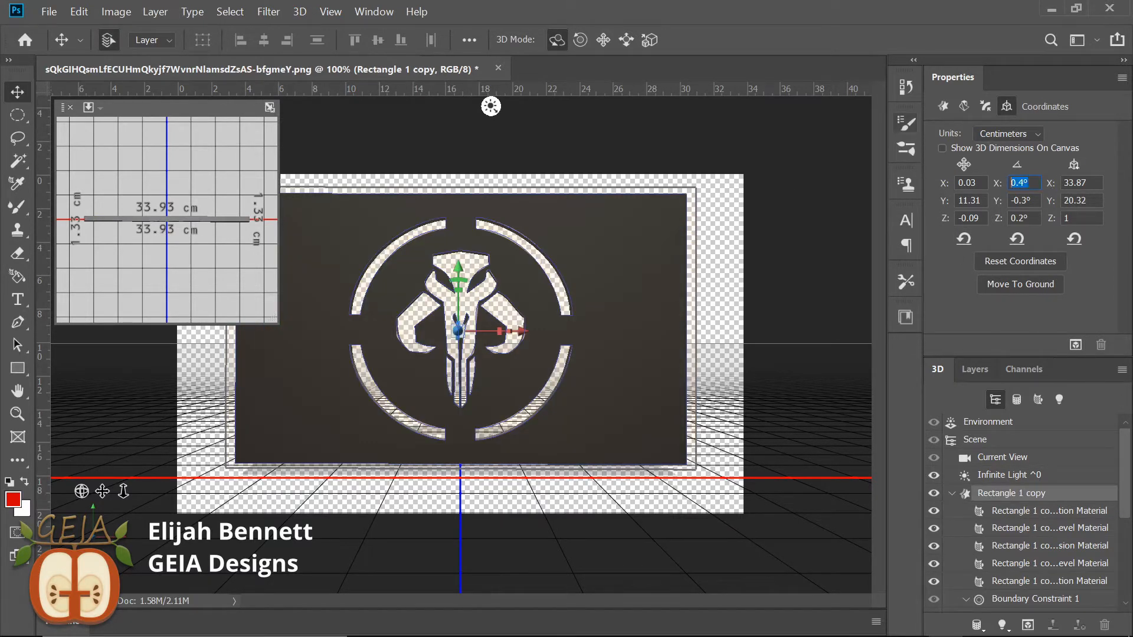
{"action": "type", "text": "0"}
{"action": "key", "text": "Tab"}
{"action": "type", "text": "0"}
{"action": "key", "text": "Tab"}
{"action": "type", "text": "0"}
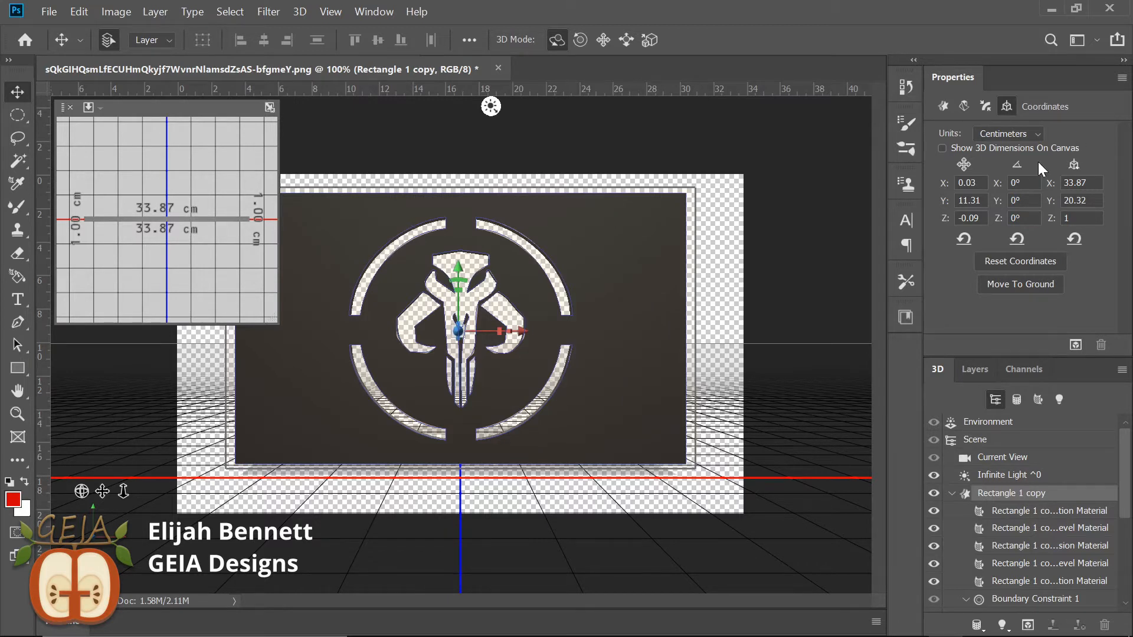
Try several beveled and inflated shape presets on the stencil mesh.
{"action": "left_click", "coordinate": [983, 108]}
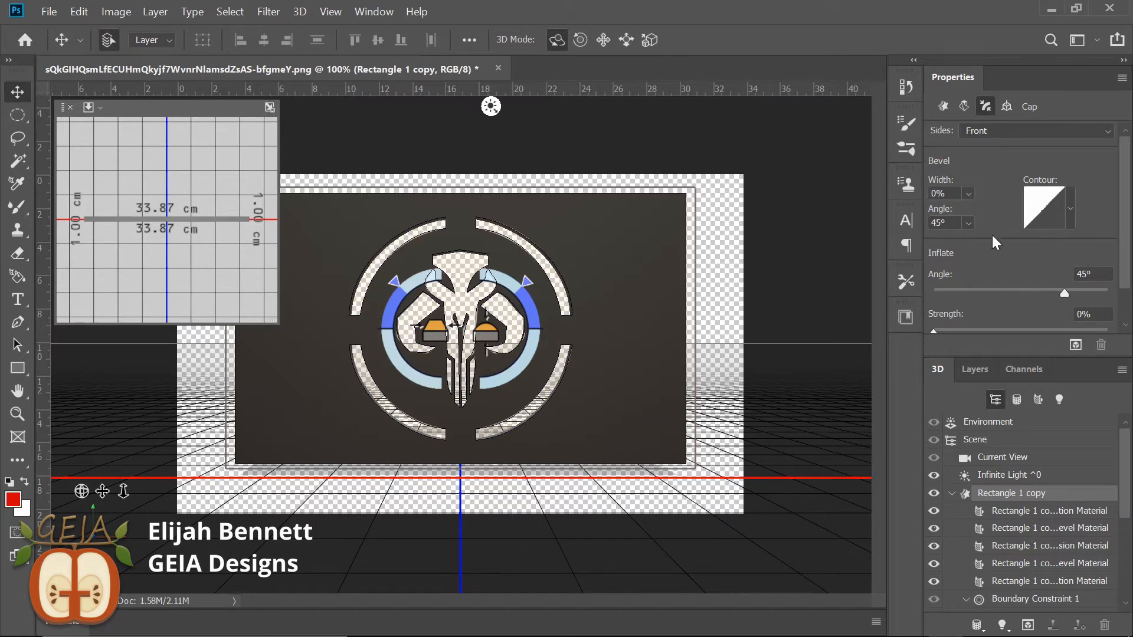
{"action": "left_click", "coordinate": [944, 106]}
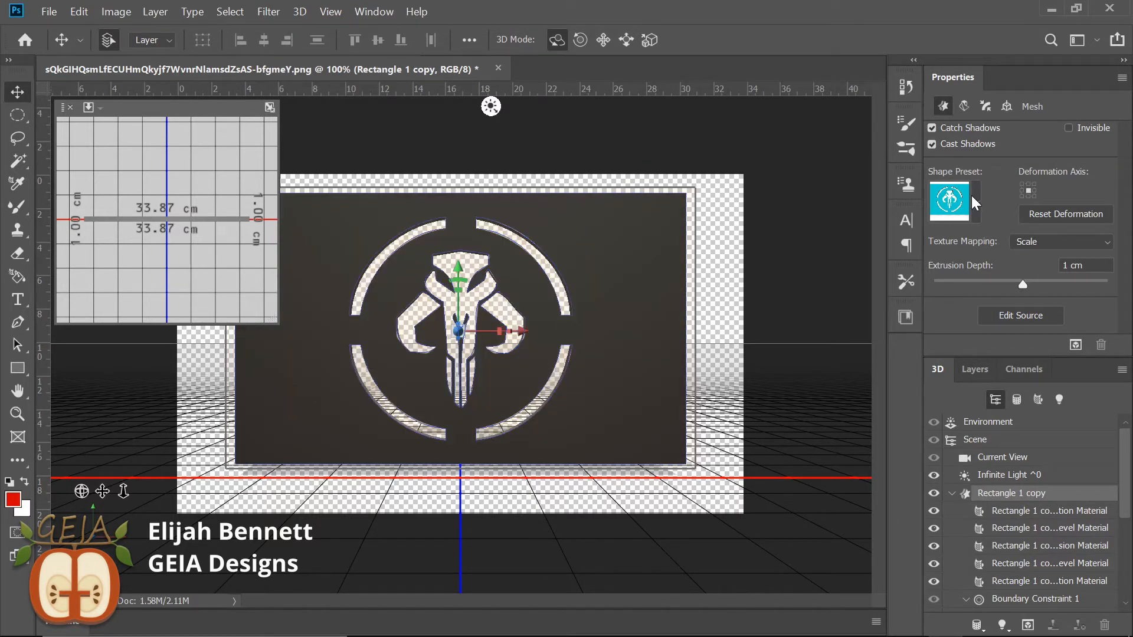
{"action": "left_click", "coordinate": [974, 201]}
{"action": "left_click", "coordinate": [993, 260]}
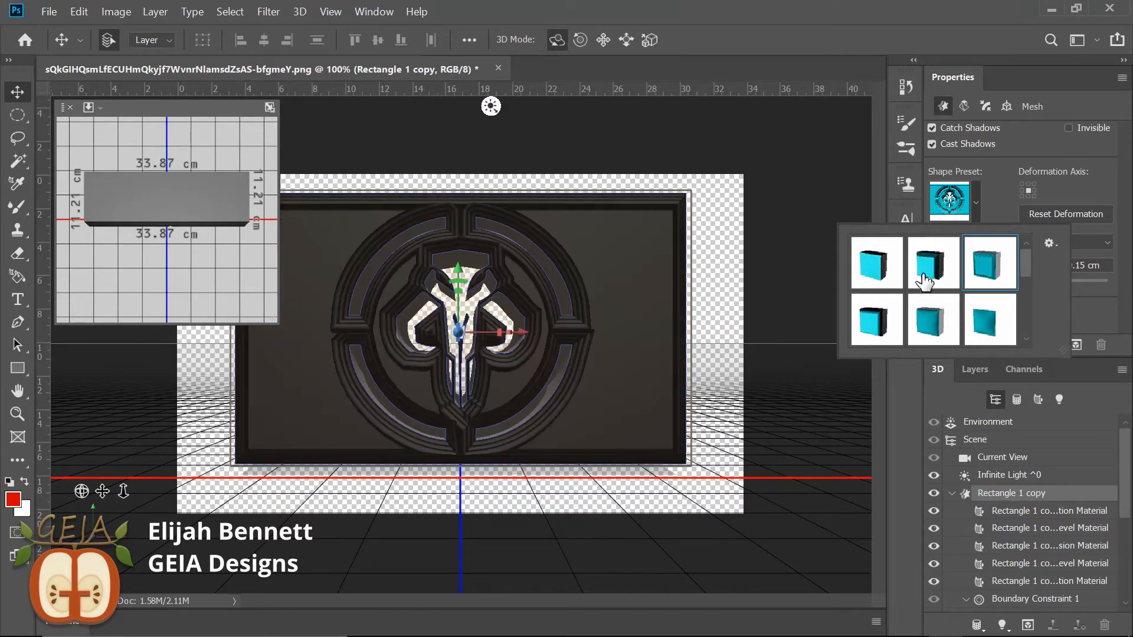
{"action": "left_click", "coordinate": [944, 320]}
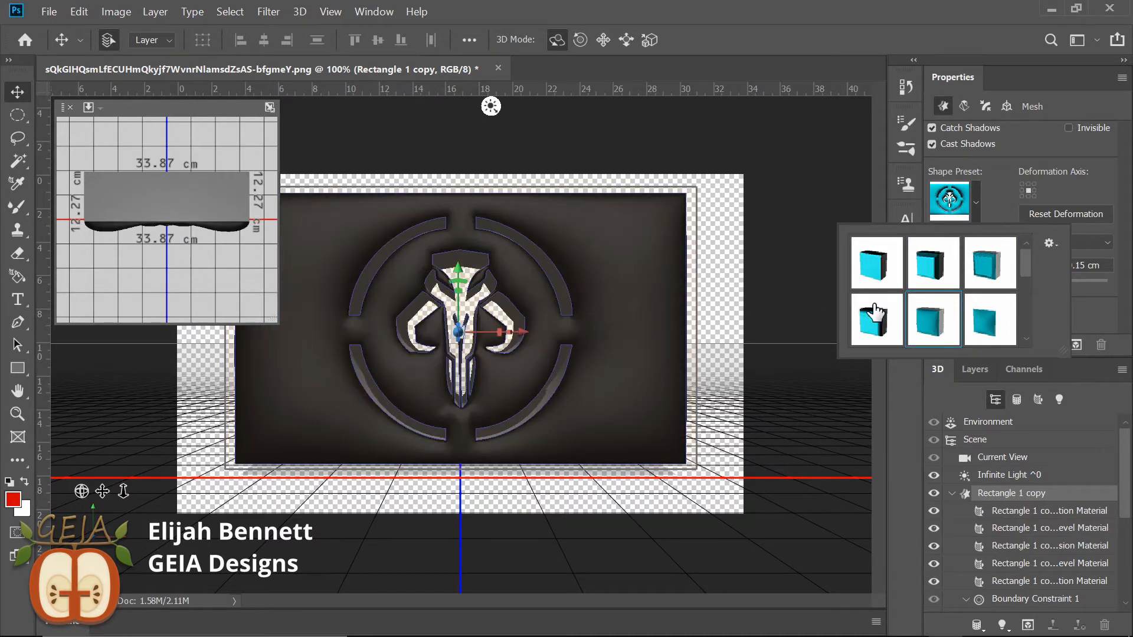
{"action": "left_click", "coordinate": [882, 321]}
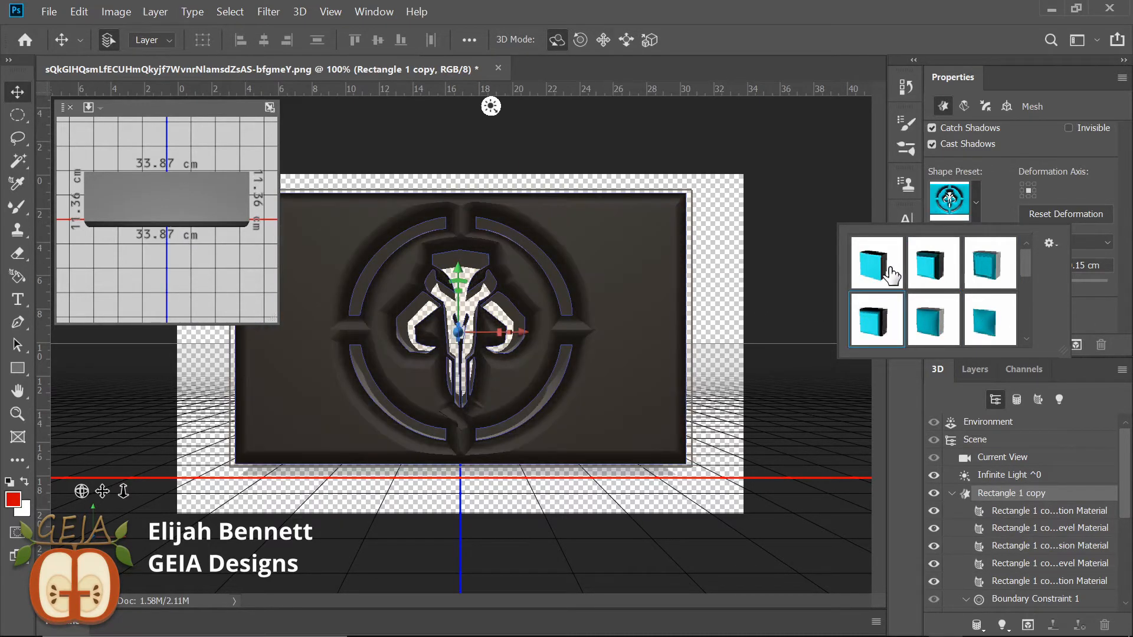
Apply the plain straight-edged shape preset to the stencil mesh and set its extrusion depth to 1 cm.
{"action": "left_click", "coordinate": [876, 263]}
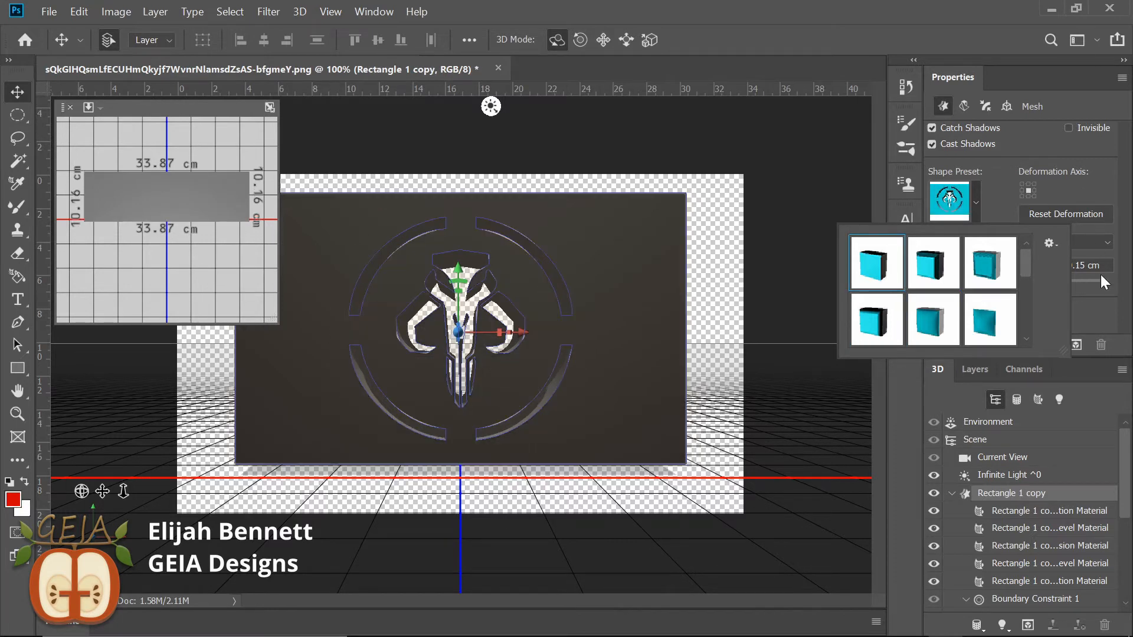
{"action": "left_click", "coordinate": [1091, 312]}
{"action": "double_click", "coordinate": [1075, 265]}
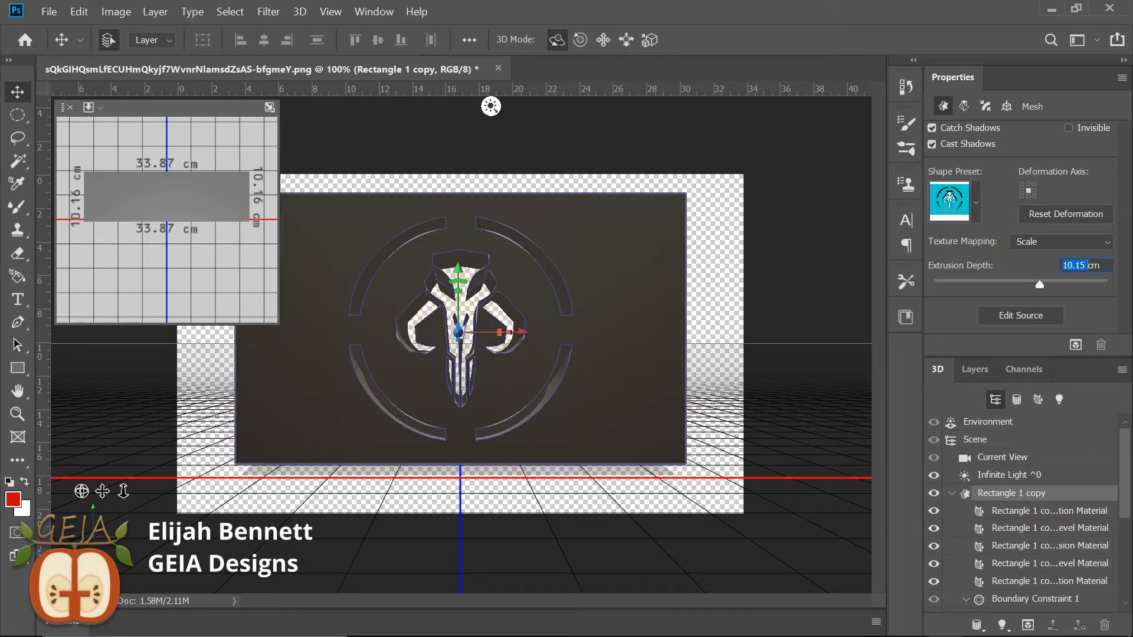
{"action": "left_click", "coordinate": [1075, 265]}
{"action": "double_click", "coordinate": [1074, 266]}
{"action": "type", "text": "1"}
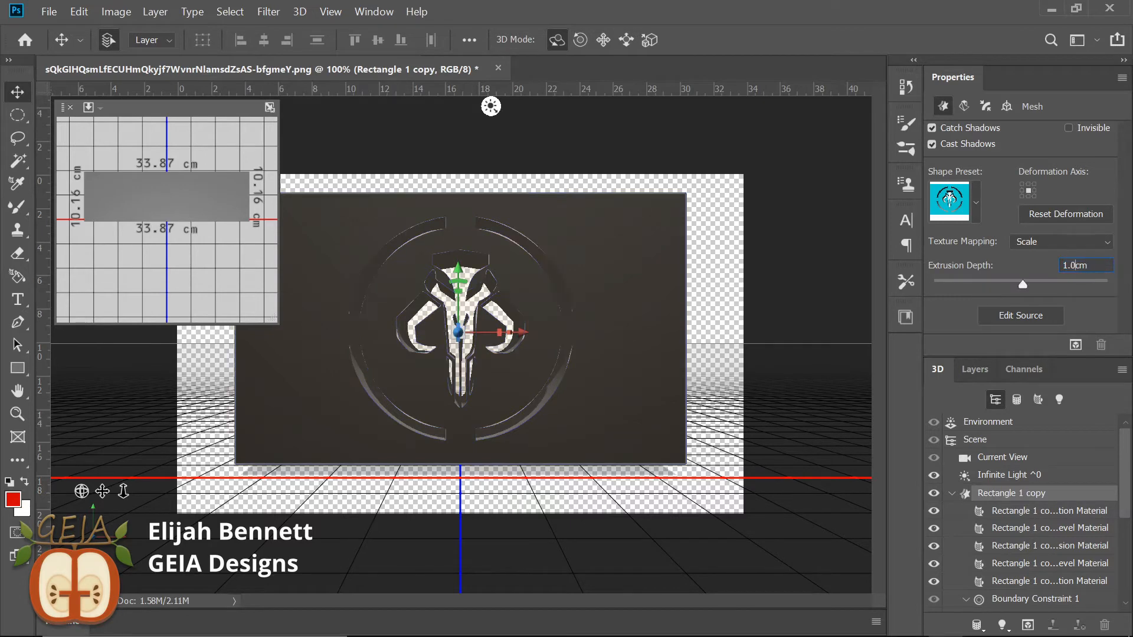
{"action": "key", "text": "Return"}
{"action": "left_click", "coordinate": [998, 108]}
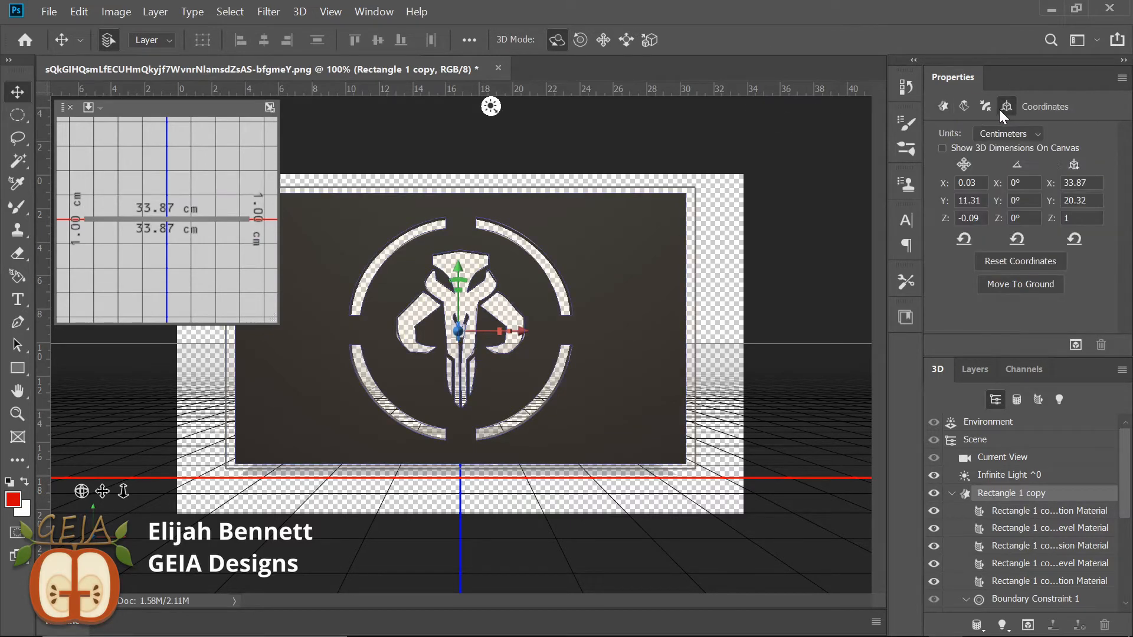
{"action": "left_click", "coordinate": [985, 107]}
{"action": "left_click", "coordinate": [964, 107]}
{"action": "left_click", "coordinate": [943, 109]}
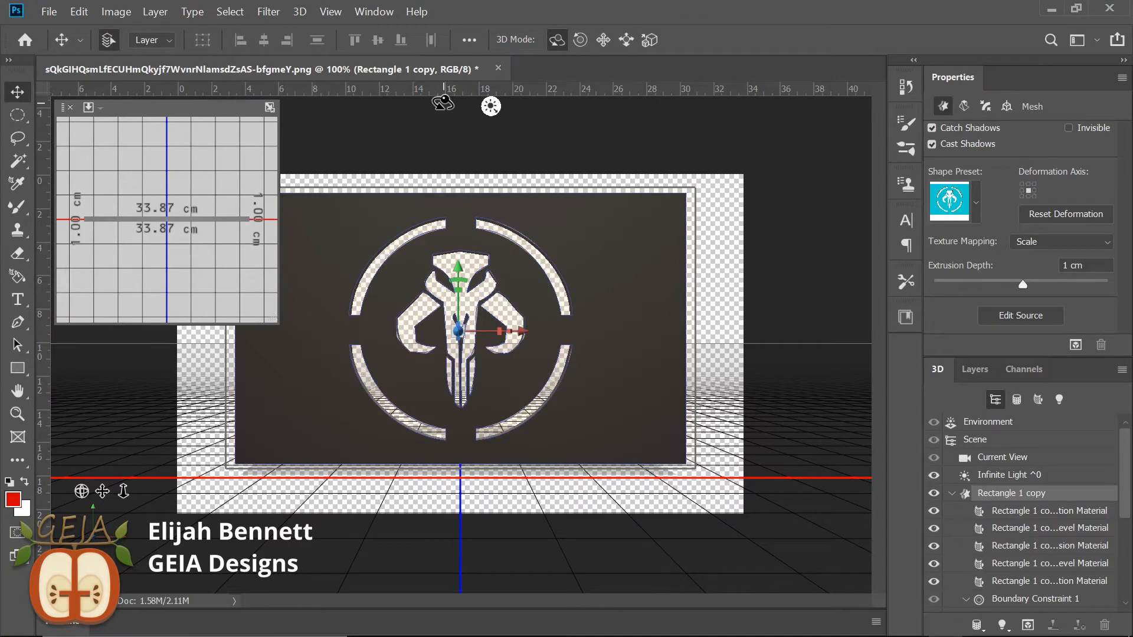
Open the 3D print settings, keep Local and STL File as the output, and set the printer units to Millimeters.
{"action": "left_click", "coordinate": [305, 14]}
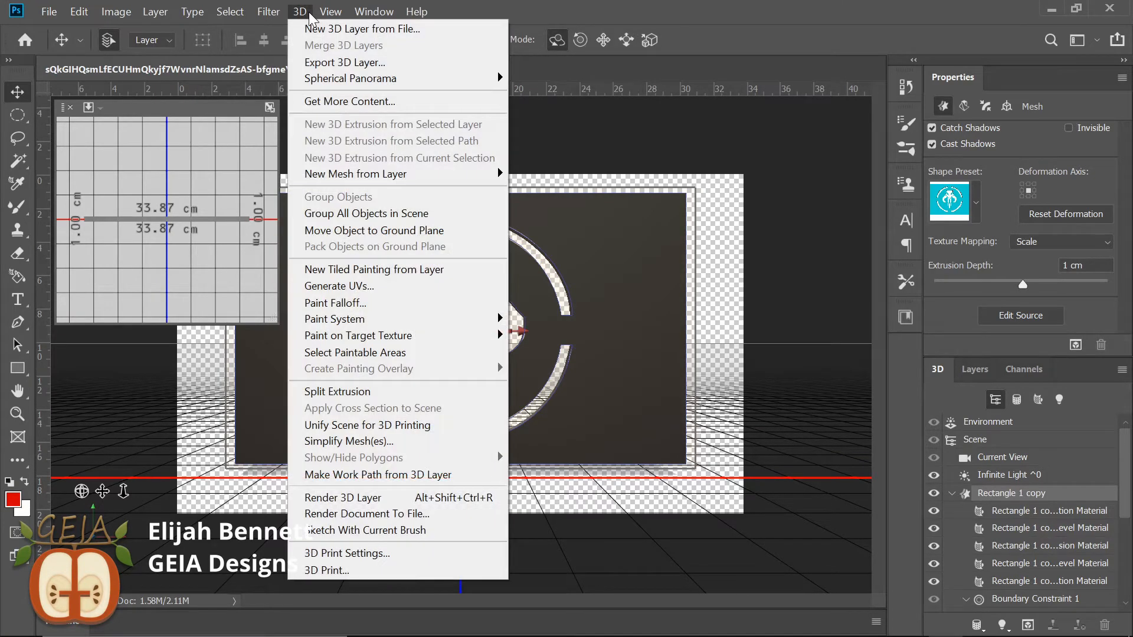
{"action": "left_click", "coordinate": [356, 558]}
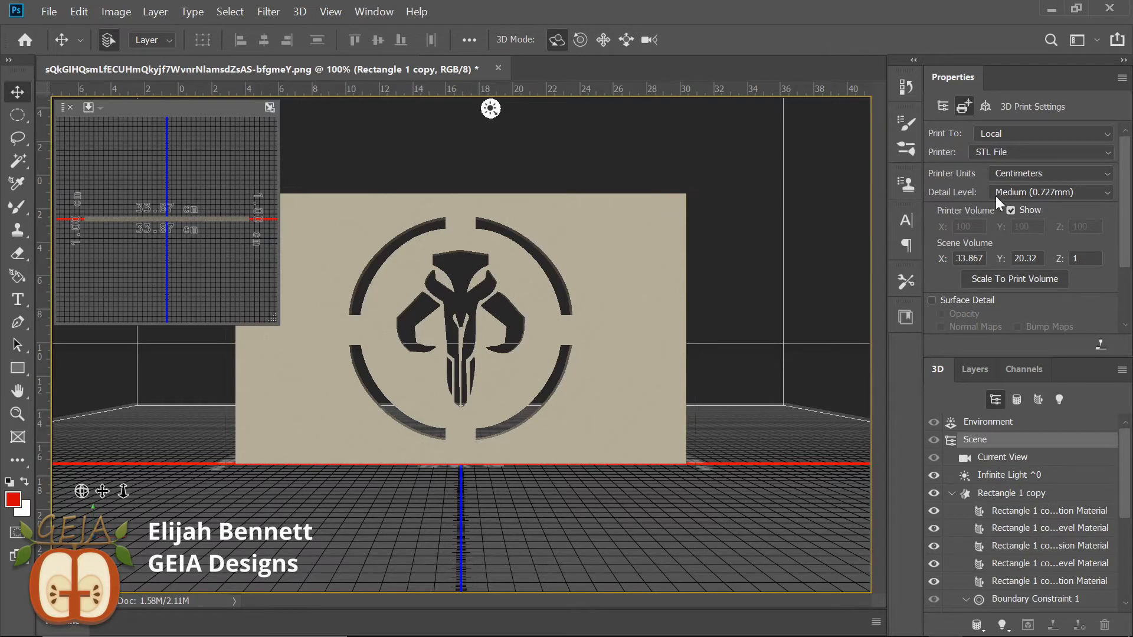
{"action": "left_click", "coordinate": [996, 129]}
{"action": "left_click", "coordinate": [996, 130]}
{"action": "left_click", "coordinate": [983, 152]}
{"action": "left_click", "coordinate": [982, 153]}
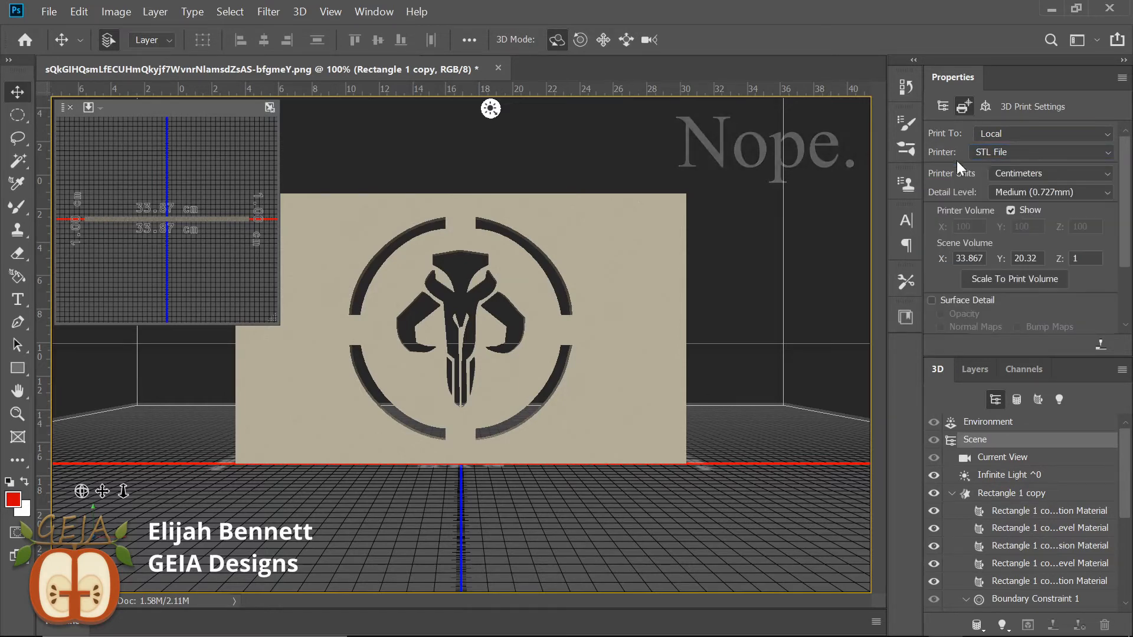
{"action": "left_click", "coordinate": [983, 154]}
{"action": "left_click", "coordinate": [982, 153]}
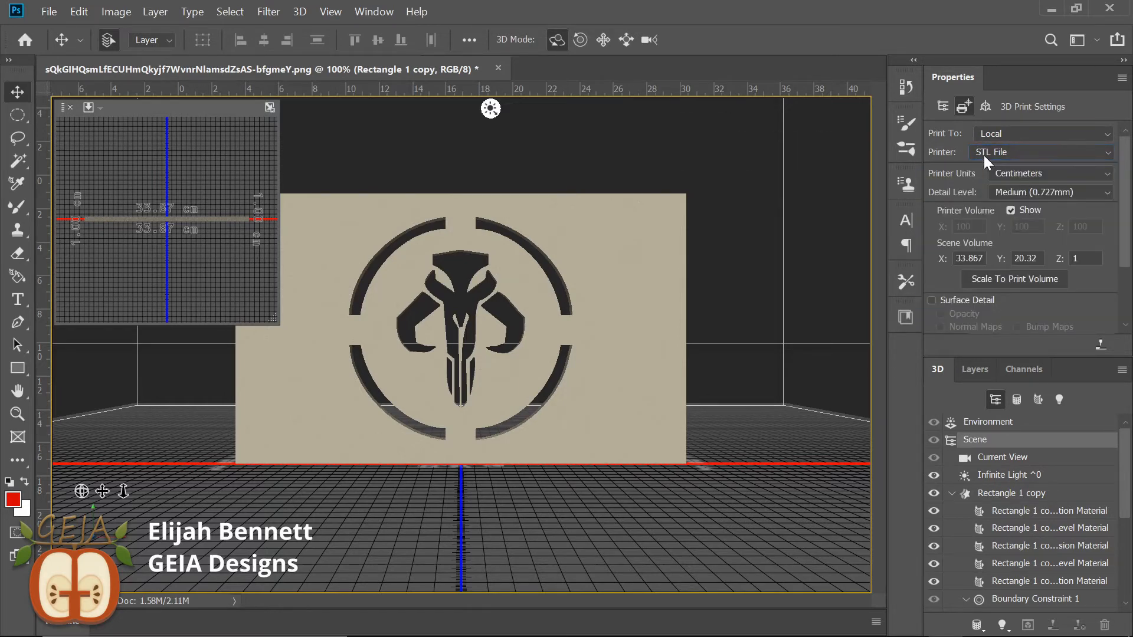
{"action": "left_click", "coordinate": [983, 153]}
{"action": "left_click", "coordinate": [983, 153]}
{"action": "left_click", "coordinate": [1061, 175]}
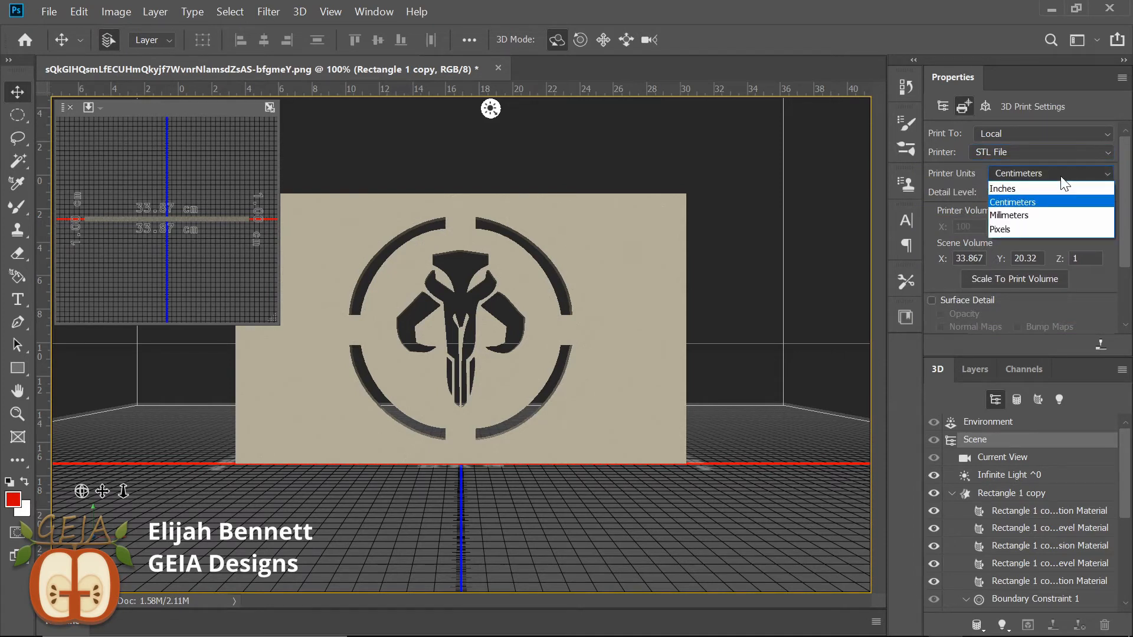
{"action": "left_click", "coordinate": [1034, 214]}
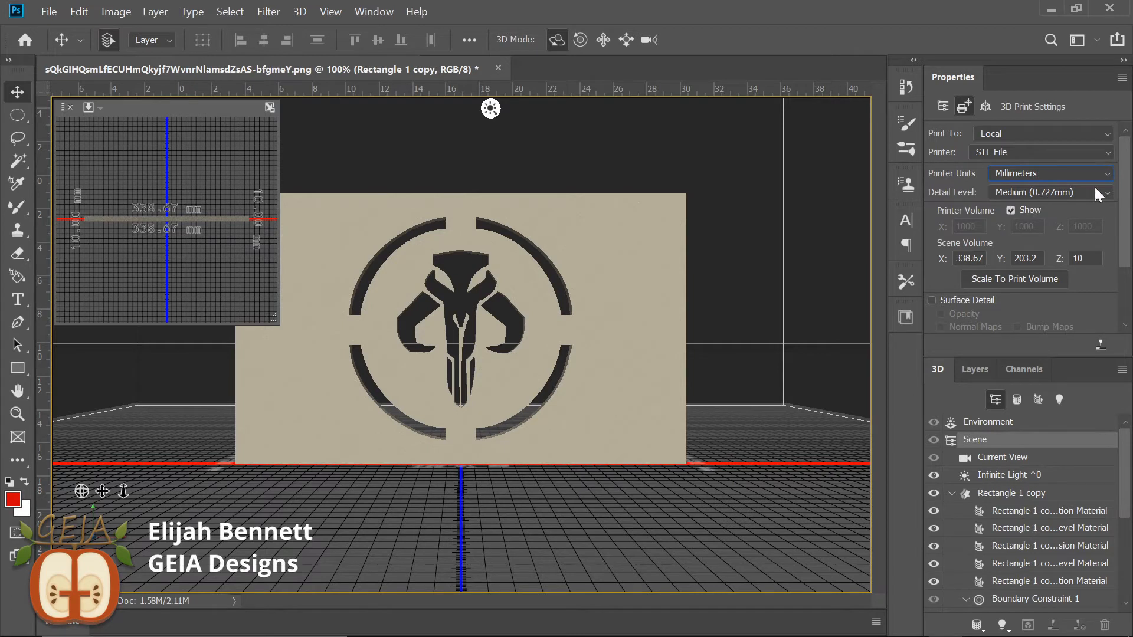
Keep the detail level at Medium (0.727mm), generate the 3D print preview and inspect the stencil in it.
{"action": "left_click", "coordinate": [988, 194]}
{"action": "left_click", "coordinate": [1043, 190]}
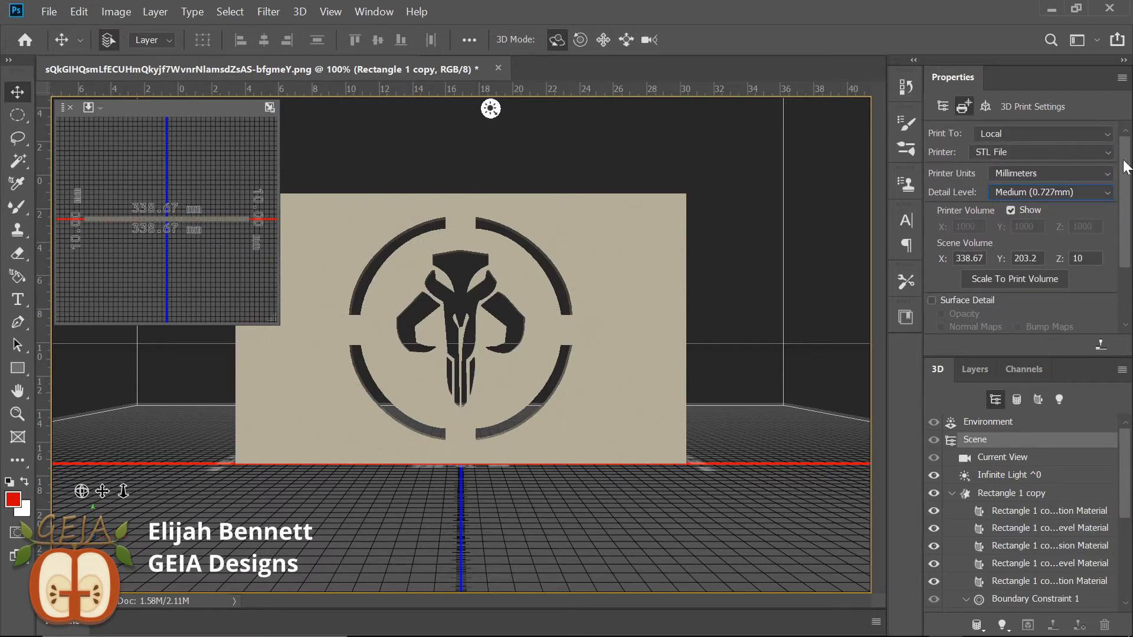
{"action": "mouse_move", "coordinate": [1124, 160]}
{"action": "left_mouse_down"}
{"action": "mouse_move", "coordinate": [1110, 218]}
{"action": "mouse_move", "coordinate": [1118, 162]}
{"action": "left_mouse_up"}
{"action": "left_click", "coordinate": [281, 12]}
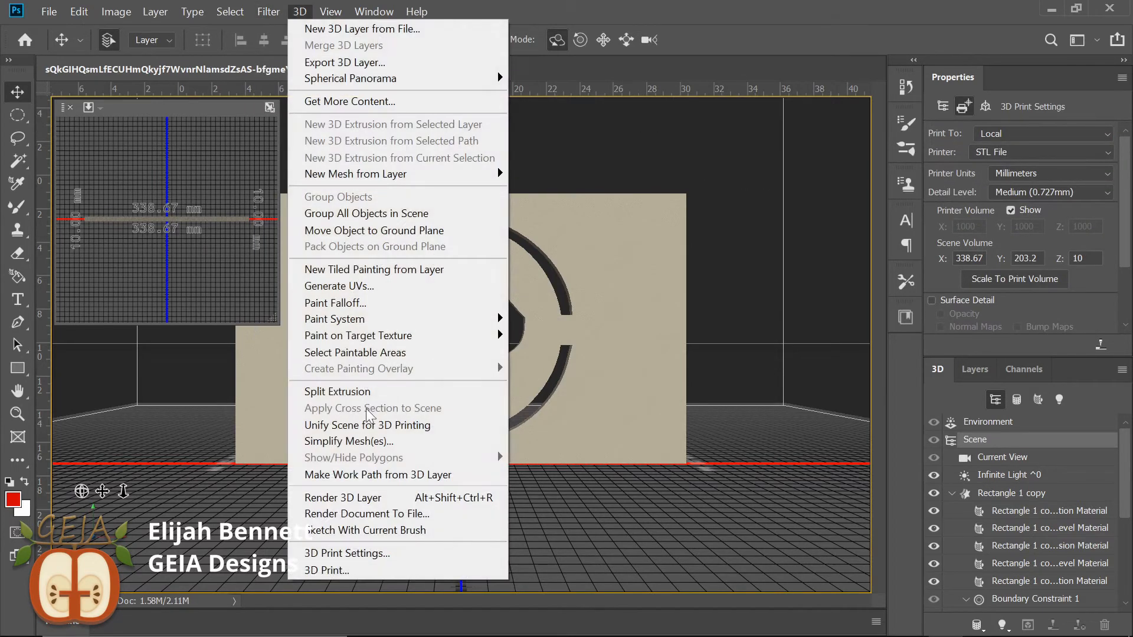
{"action": "left_click", "coordinate": [385, 571]}
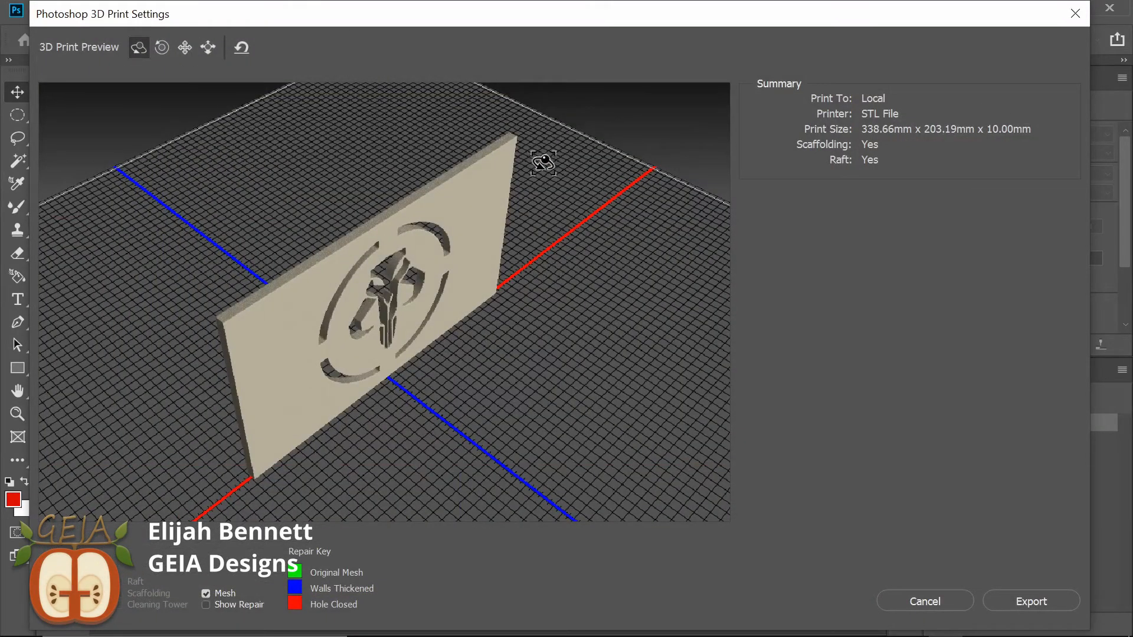
{"action": "left_click_drag", "start_coordinate": [446, 229], "coordinate": [373, 246]}
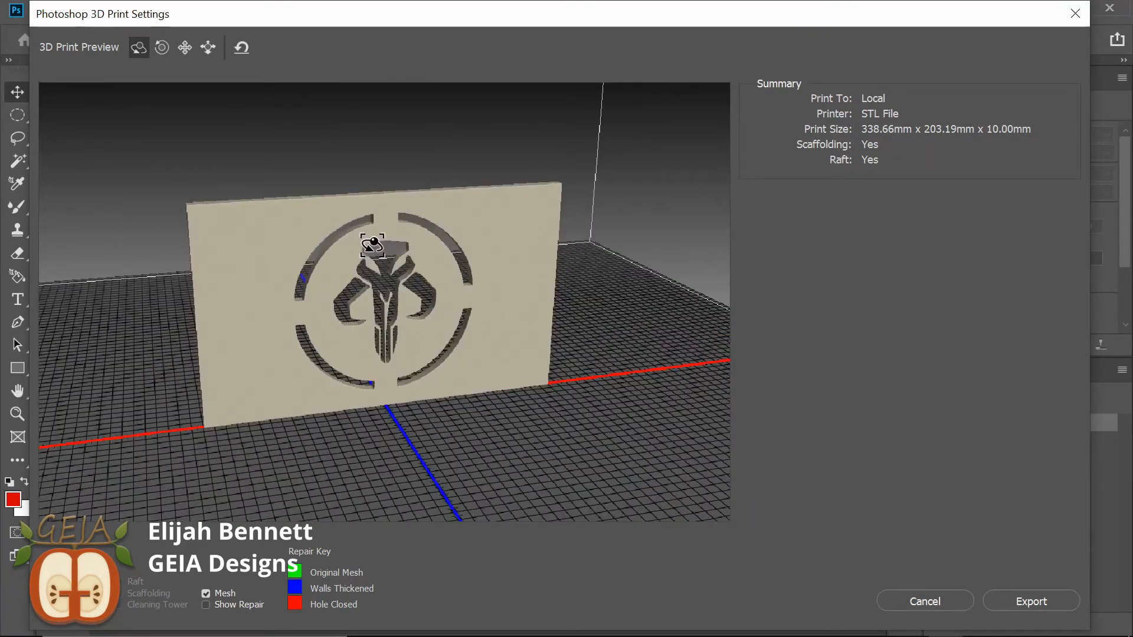
Export the stencil to the Desktop as an STL file named StencilTest1.
{"action": "left_click", "coordinate": [1026, 601]}
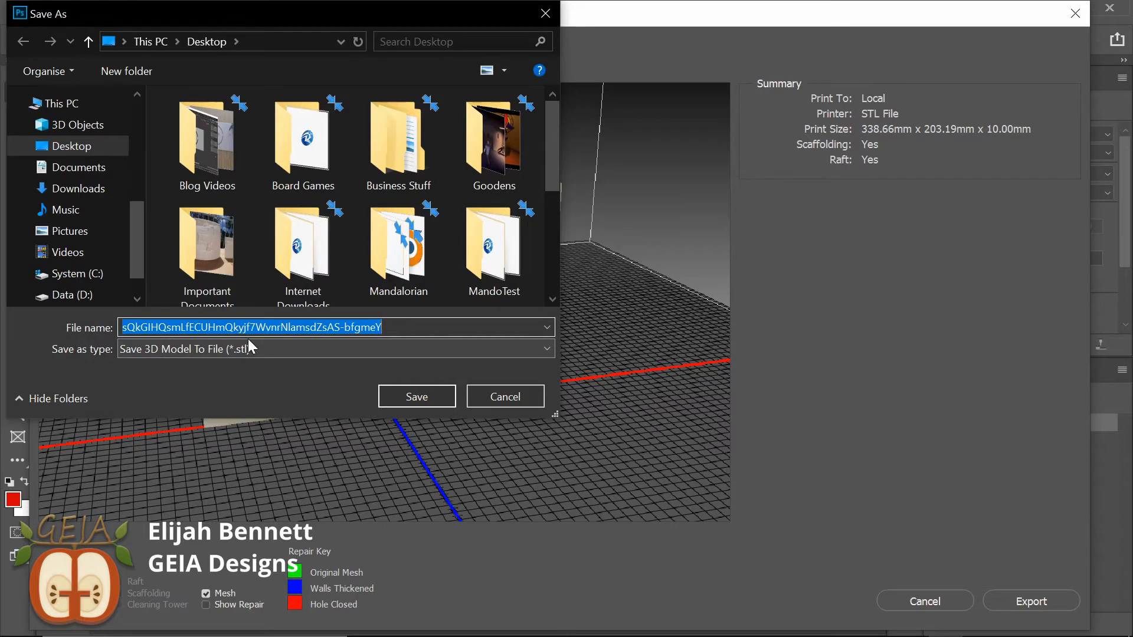
{"action": "type", "text": "Sten"}
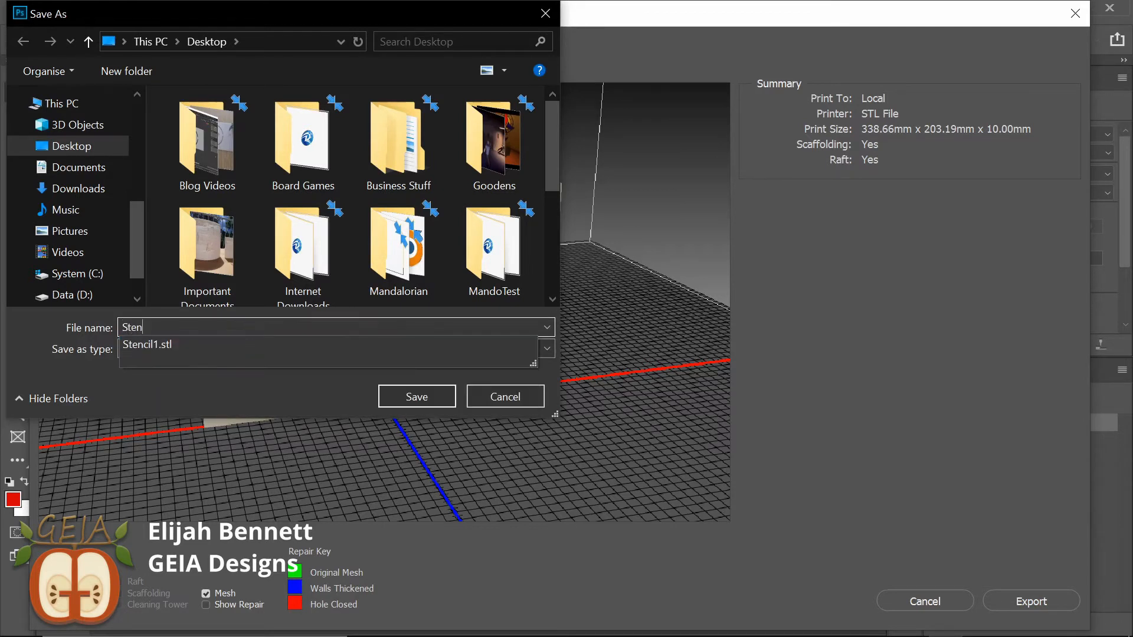
{"action": "type", "text": "cil"}
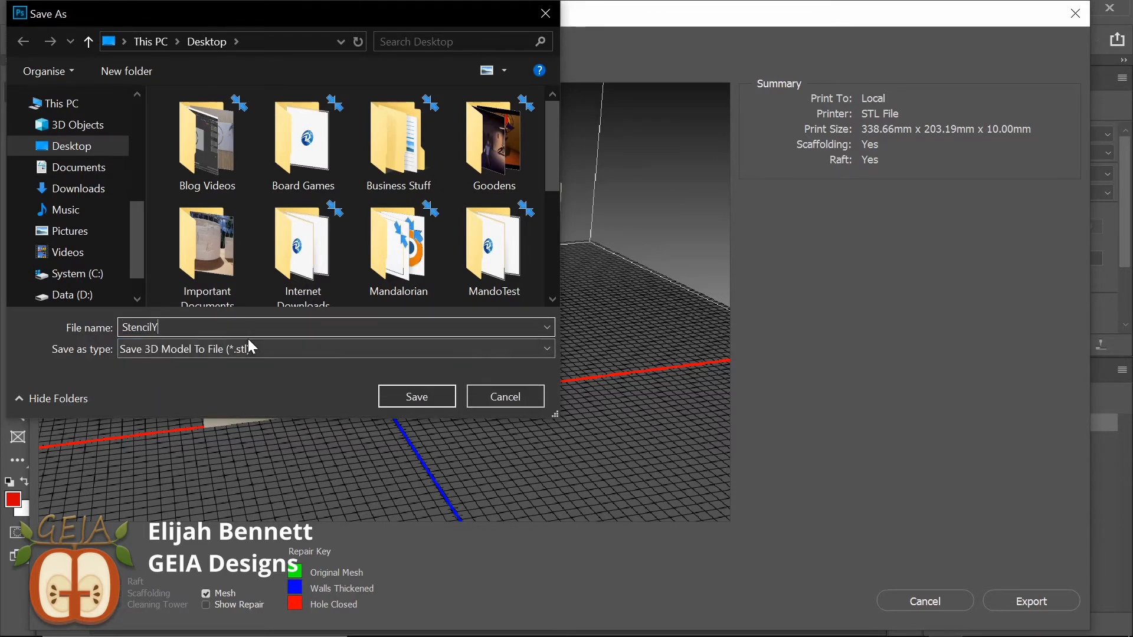
{"action": "type", "text": "Test1"}
{"action": "left_click", "coordinate": [393, 398]}
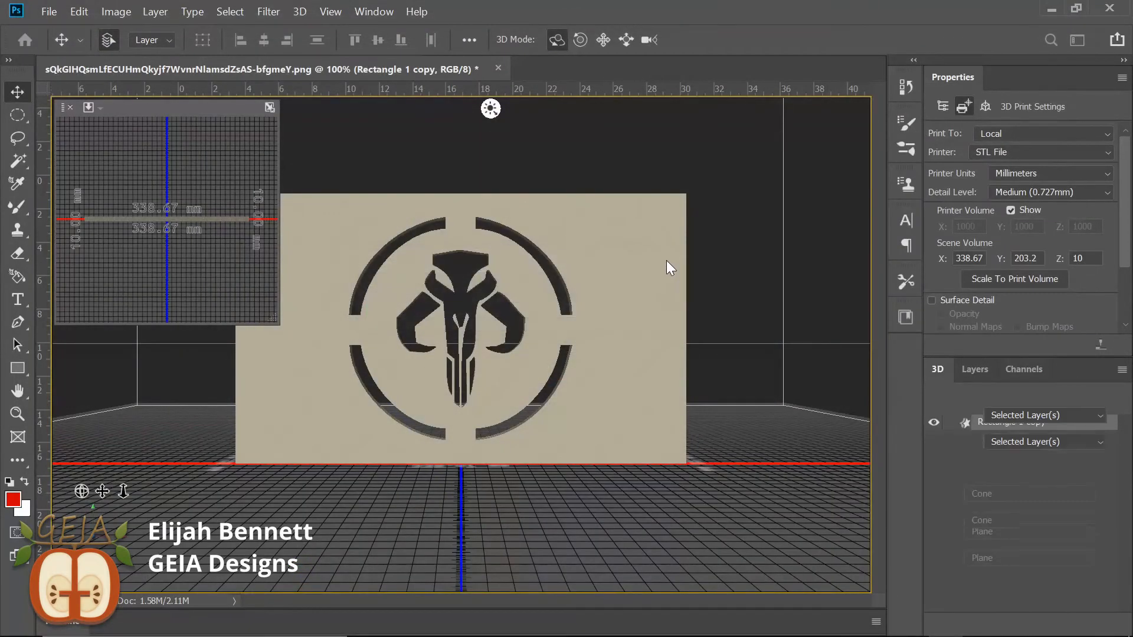
Switch to Blender and import StencilTest1.stl from the Desktop into the MandoIcon scene.
{"action": "left_click", "coordinate": [1051, 9]}
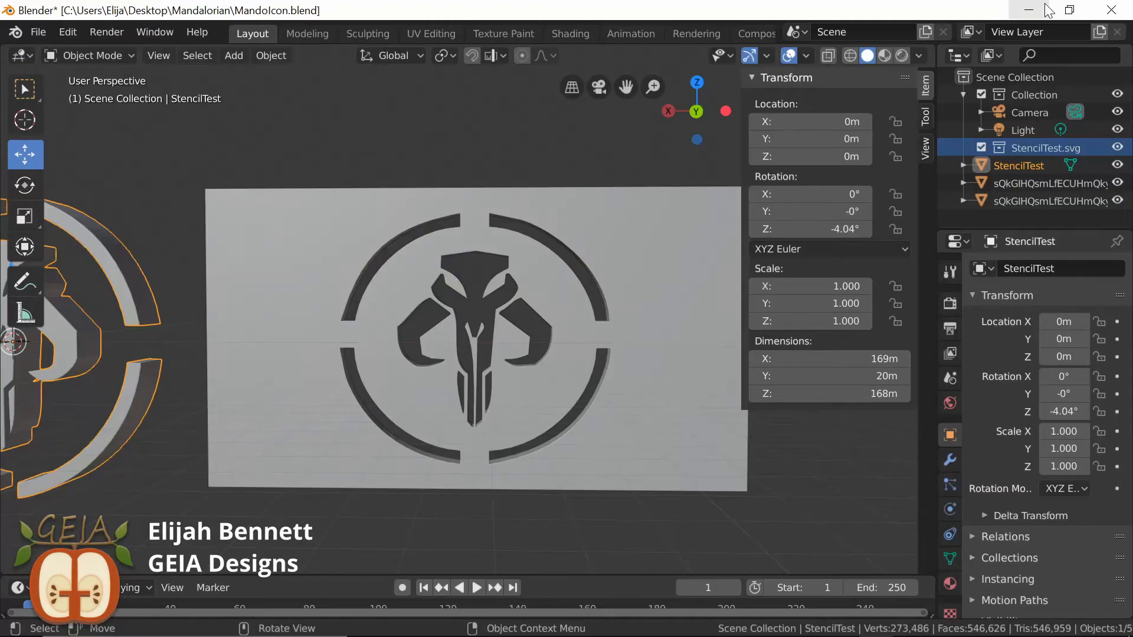
{"action": "scroll", "coordinate": [169, 207], "scroll_direction": "down", "scroll_amount": 5}
{"action": "left_click_drag", "start_coordinate": [169, 207], "coordinate": [327, 211]}
{"action": "scroll", "coordinate": [331, 215], "scroll_direction": "up", "scroll_amount": 2}
{"action": "left_click_drag", "start_coordinate": [448, 229], "coordinate": [336, 230]}
{"action": "left_click", "coordinate": [42, 32]}
{"action": "mouse_move", "coordinate": [122, 263]}
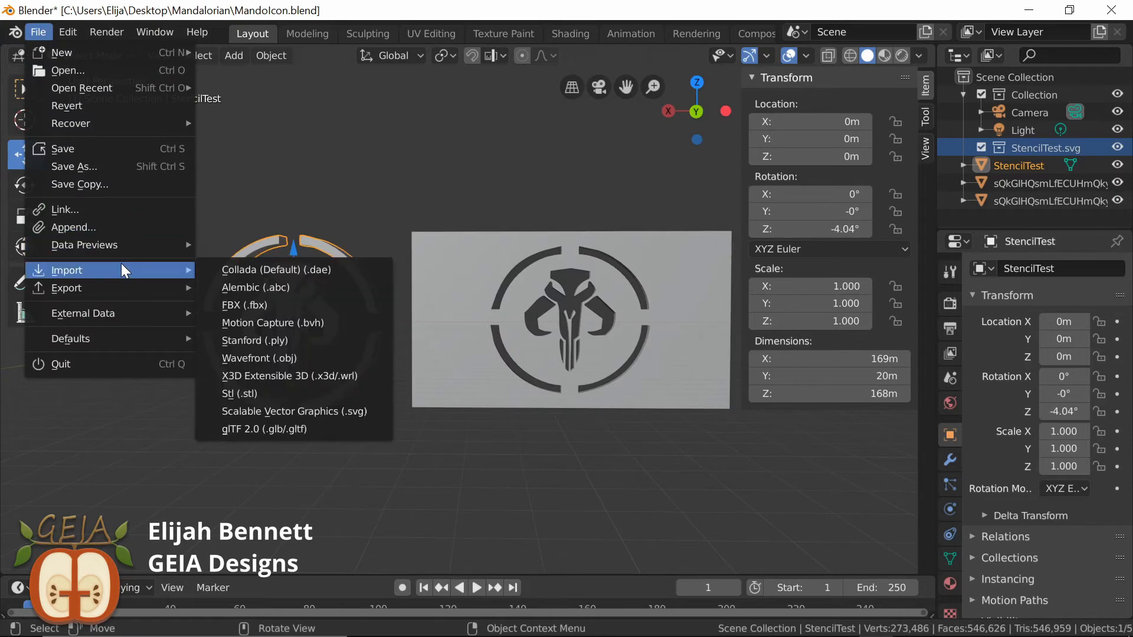
{"action": "left_click", "coordinate": [303, 391]}
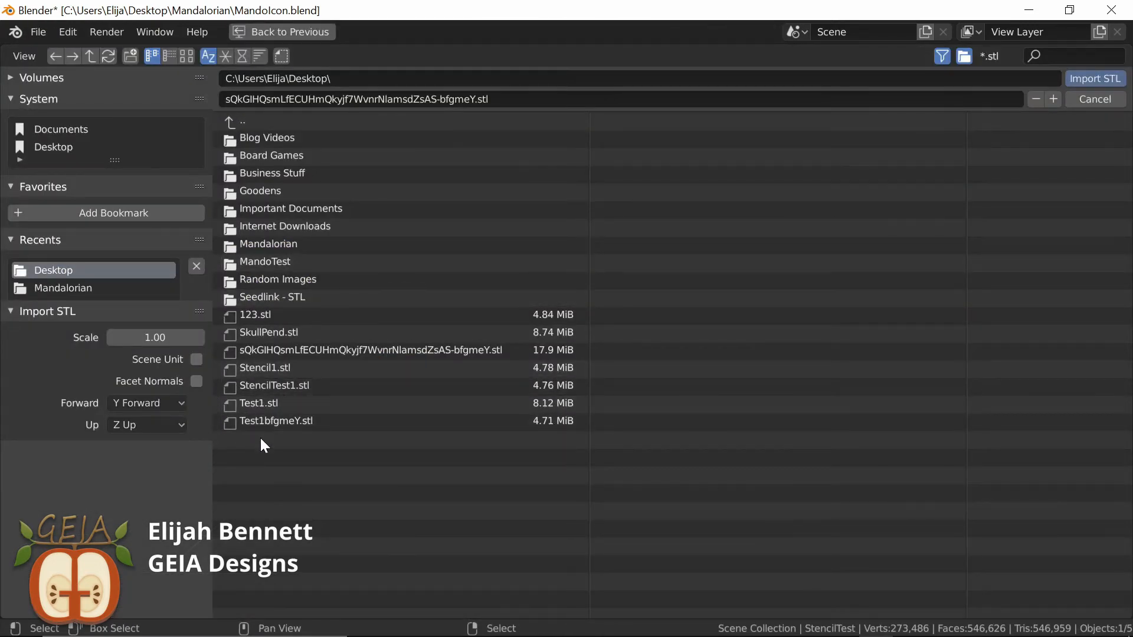
{"action": "double_click", "coordinate": [291, 390]}
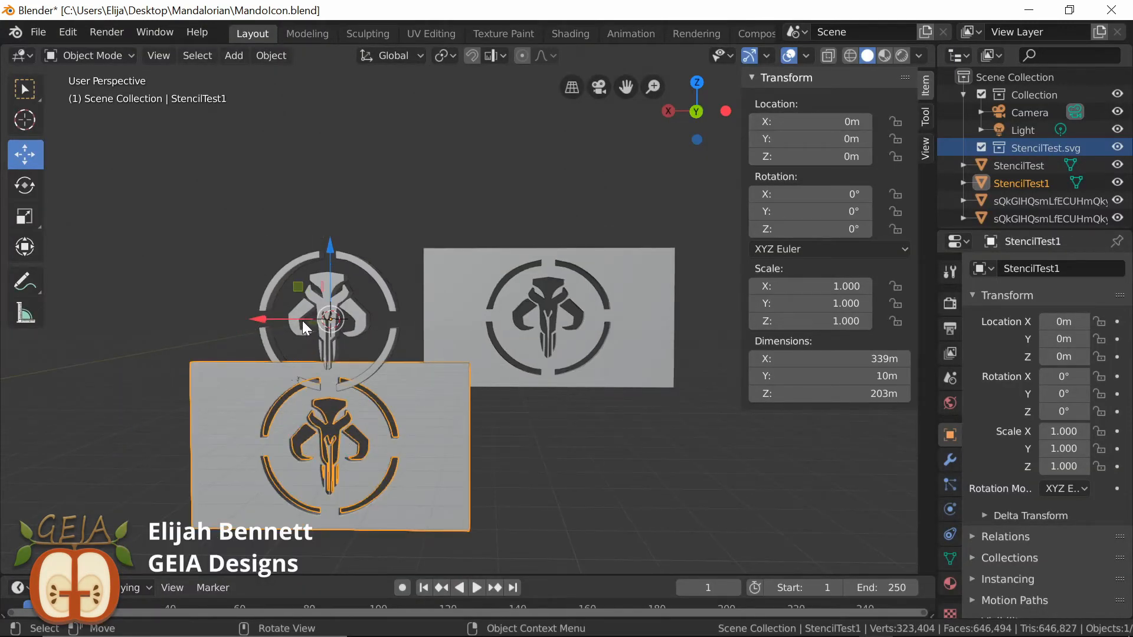
Move the imported stencil along the X axis to about -238.5 m, in front of the earlier stencil plate.
{"action": "key", "text": "g"}
{"action": "key", "text": "x"}
{"action": "left_click_drag", "start_coordinate": [177, 331], "coordinate": [538, 310]}
{"action": "scroll", "coordinate": [538, 309], "scroll_direction": "up", "scroll_amount": 6}
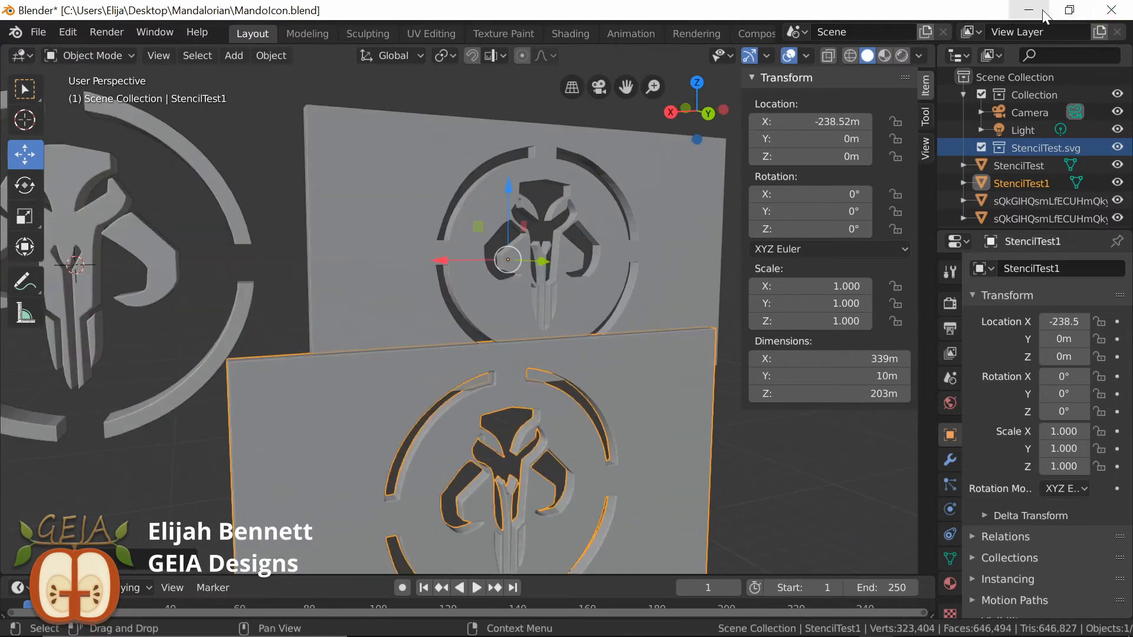
{"action": "left_click_drag", "start_coordinate": [392, 214], "coordinate": [401, 179]}
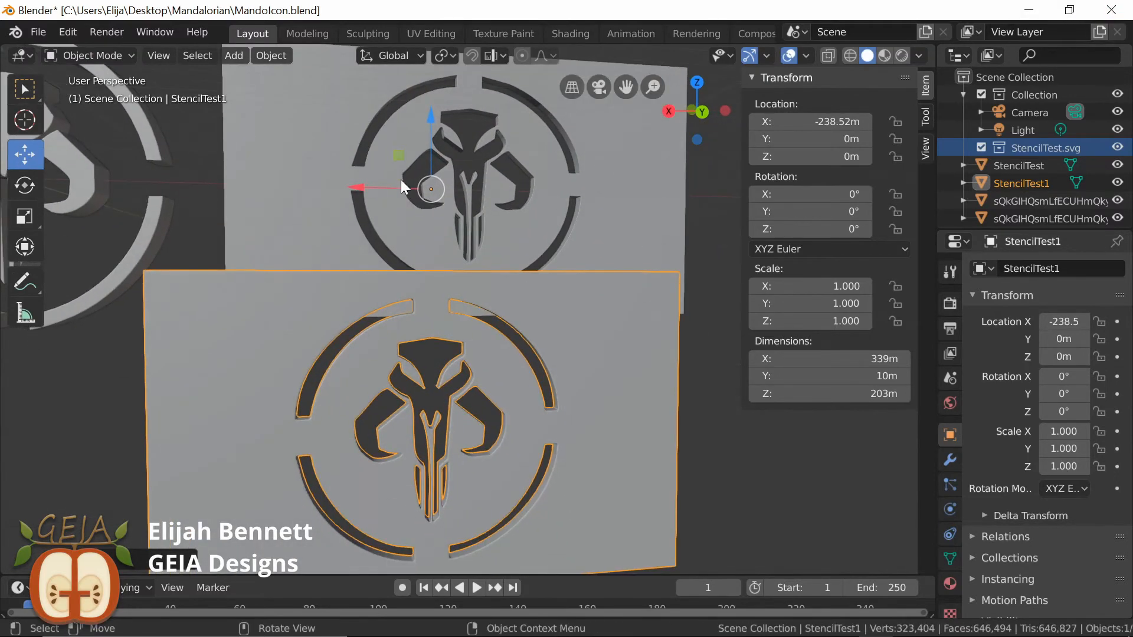
{"action": "scroll", "coordinate": [401, 181], "scroll_direction": "down", "scroll_amount": 3}
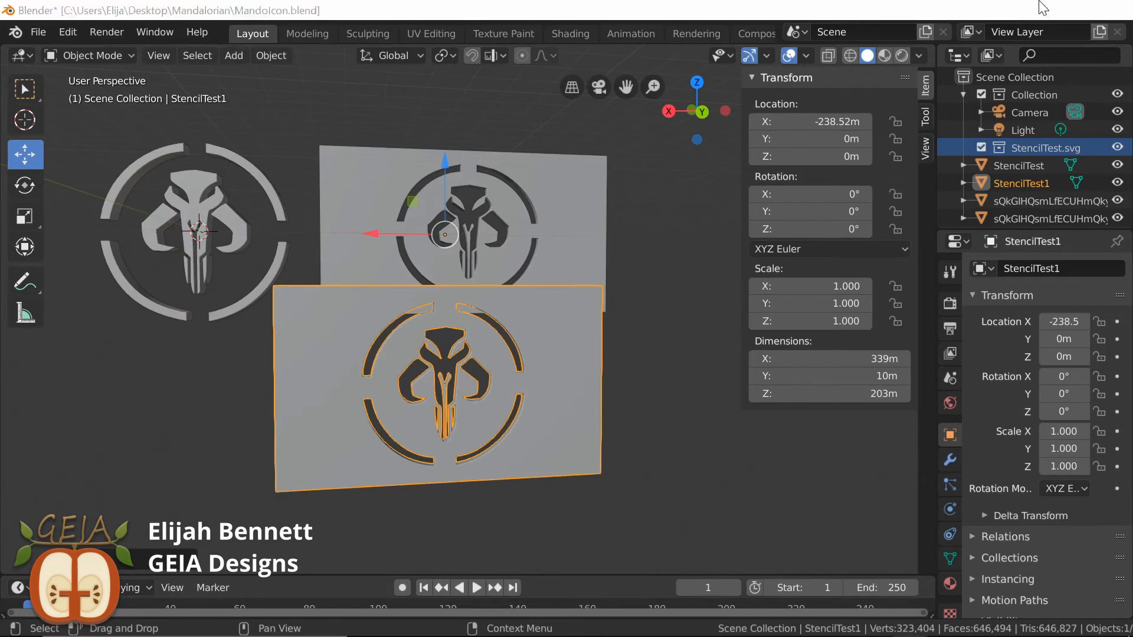
Return to the desktop and open the exported StencilTest1 file in Qidi Print.
{"action": "left_click", "coordinate": [1042, 8]}
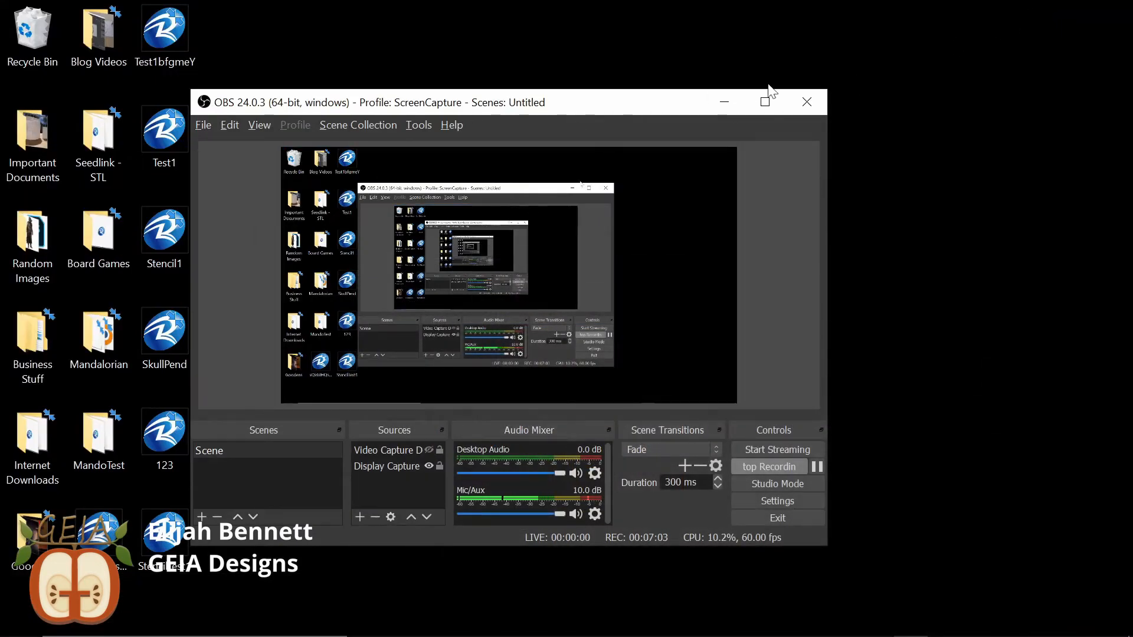
{"action": "left_click", "coordinate": [724, 102]}
{"action": "double_click", "coordinate": [152, 554]}
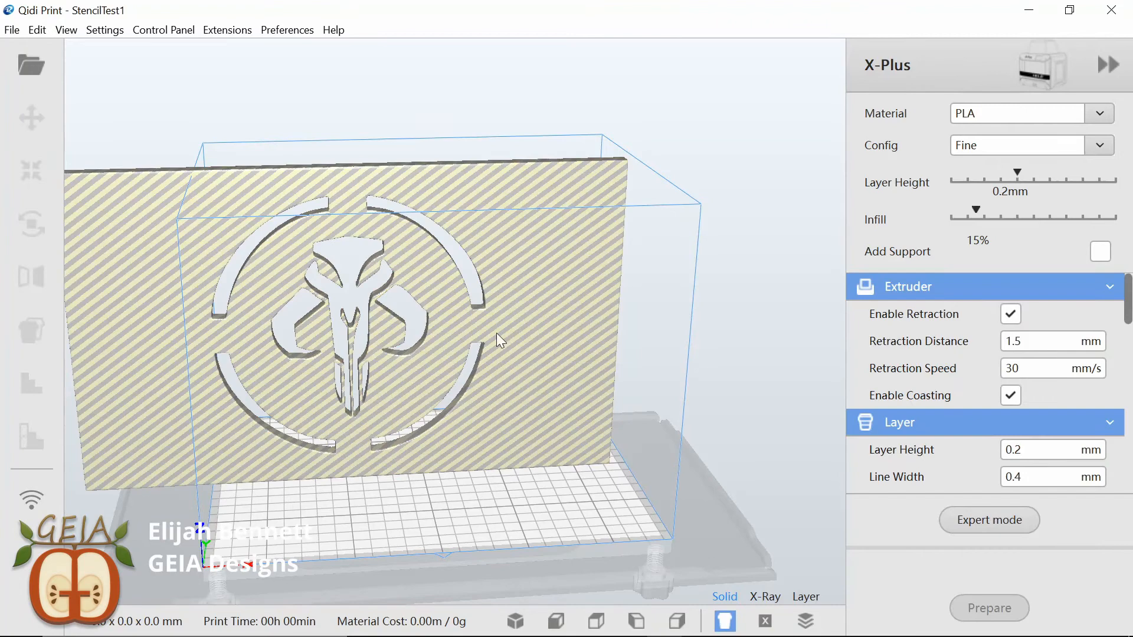
Centre the stencil model on the build plate by setting its X and Y positions to 0 mm.
{"action": "left_click", "coordinate": [500, 340]}
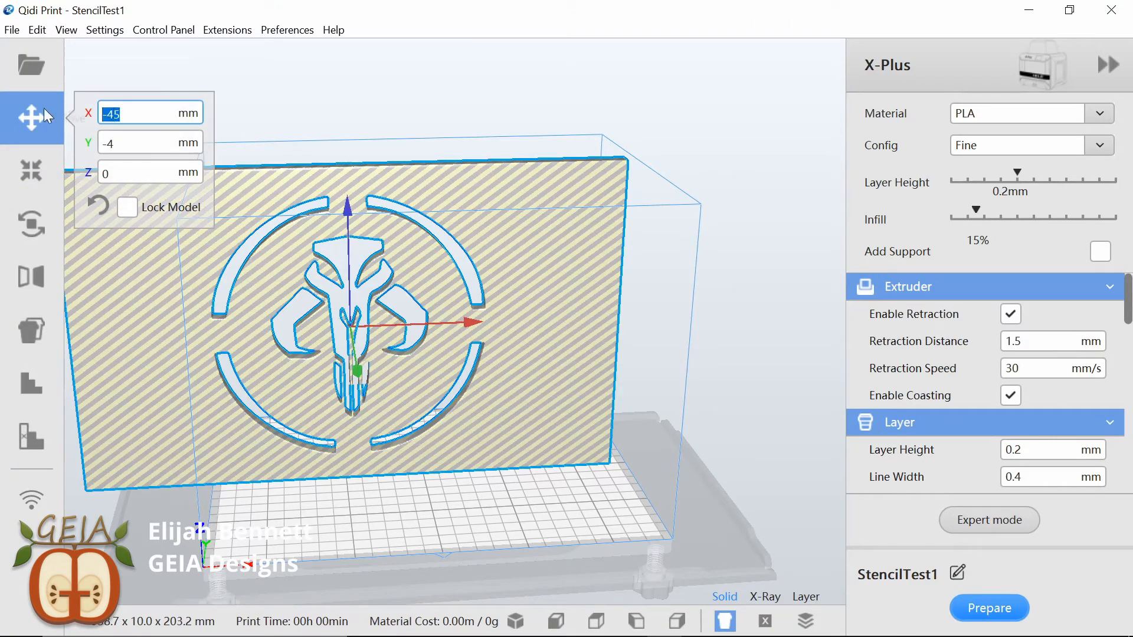
{"action": "type", "text": "0"}
{"action": "key", "text": "Return"}
{"action": "key", "text": "Tab"}
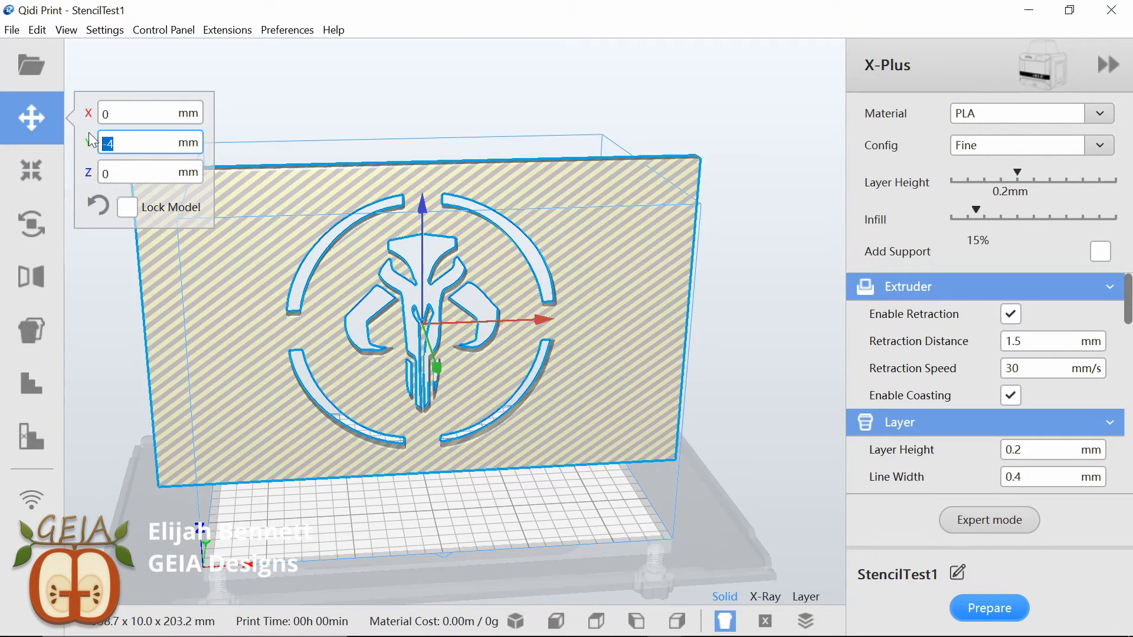
{"action": "type", "text": "0"}
Scale the stencil model uniformly to 25%.
{"action": "left_click", "coordinate": [62, 155]}
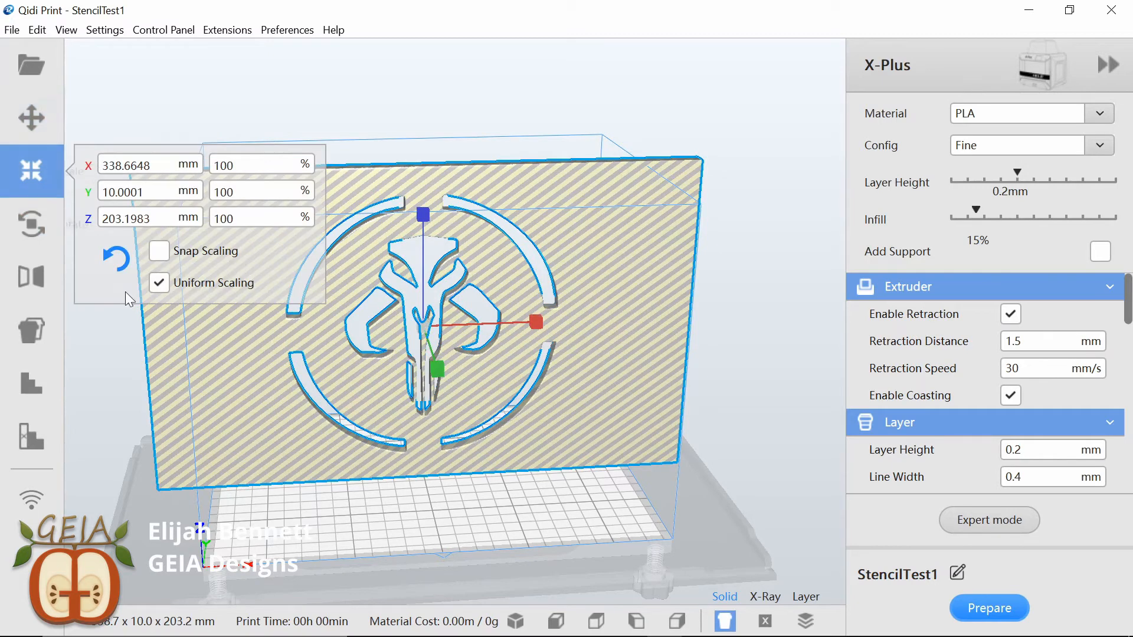
{"action": "left_click", "coordinate": [254, 165]}
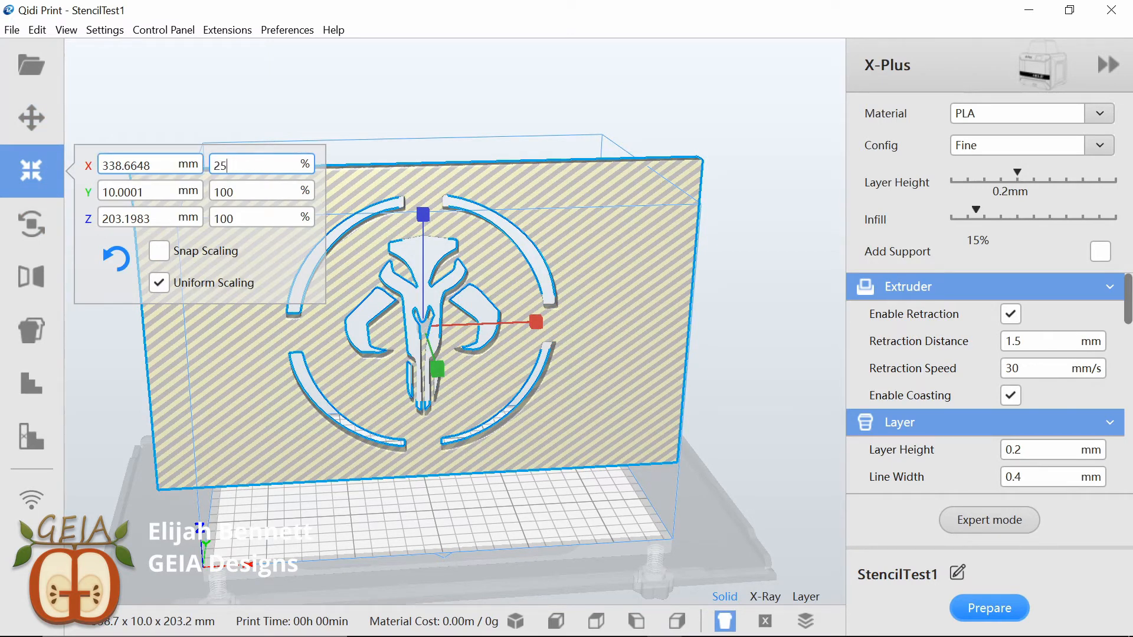
{"action": "type", "text": "25"}
{"action": "key", "text": "Return"}
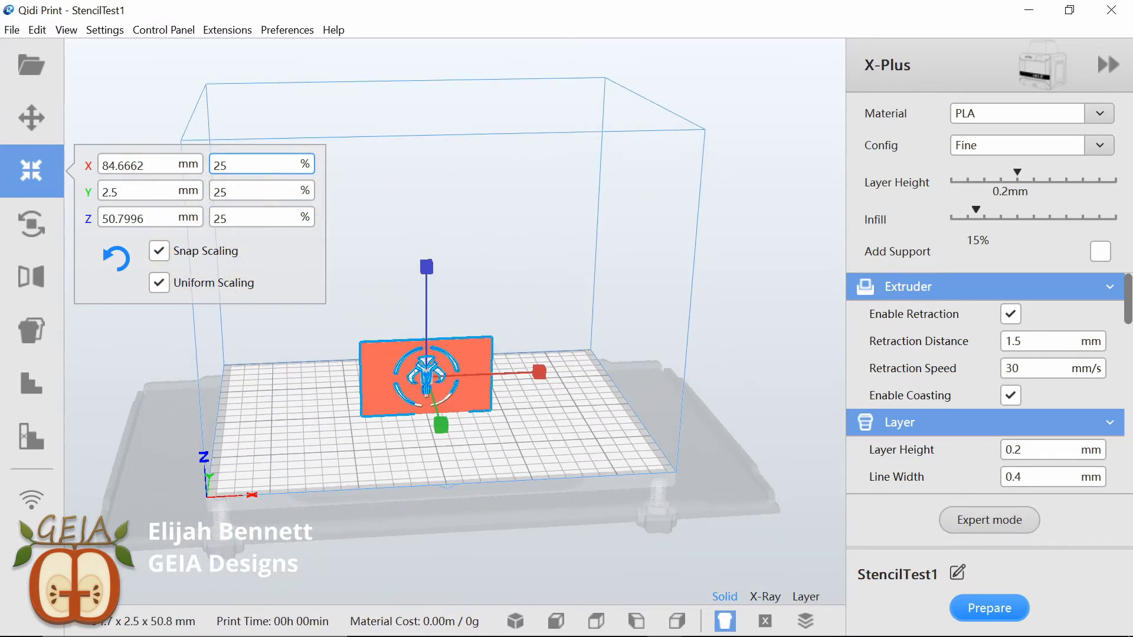
Rotate the upright stencil about the X axis so it lies flat on the build plate.
{"action": "left_click", "coordinate": [44, 207]}
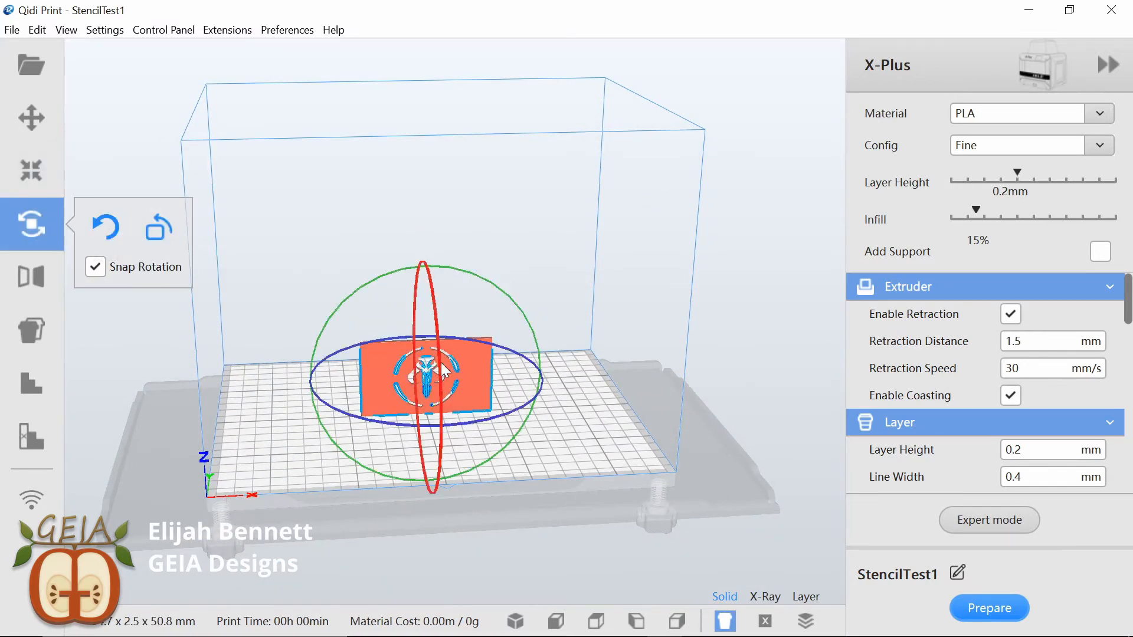
{"action": "left_click_drag", "start_coordinate": [442, 367], "coordinate": [412, 207]}
{"action": "scroll", "coordinate": [353, 324], "scroll_direction": "up", "scroll_amount": 3}
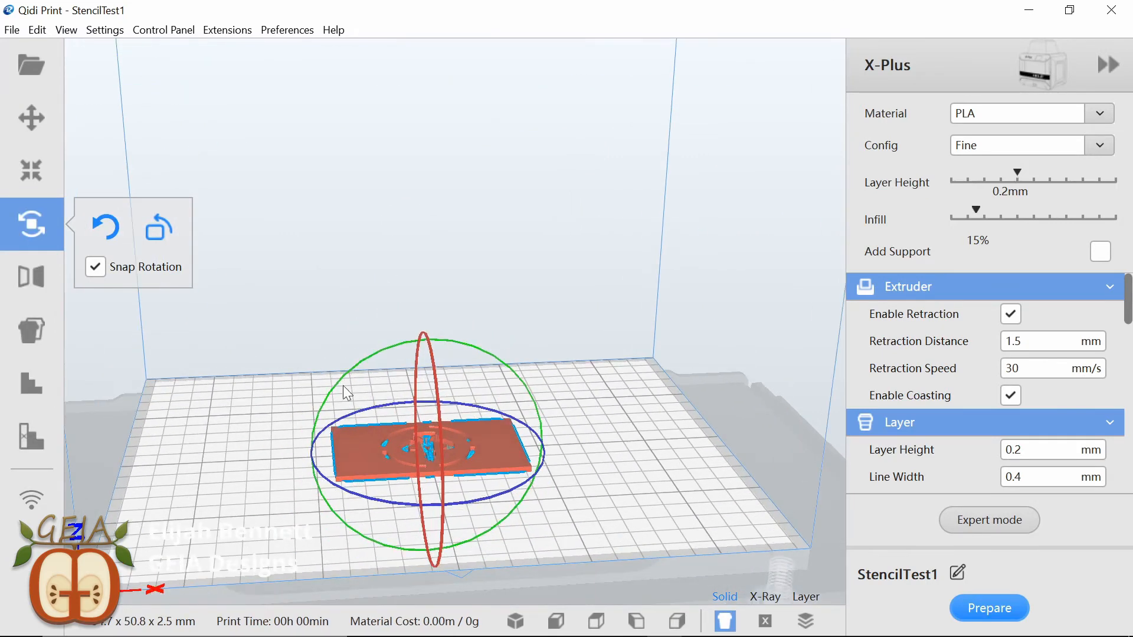
Examine the flat stencil's cut-outs and plate thickness from above and from the side.
{"action": "left_click_drag", "start_coordinate": [342, 384], "coordinate": [323, 296]}
{"action": "scroll", "coordinate": [442, 318], "scroll_direction": "up", "scroll_amount": 3}
{"action": "left_click_drag", "start_coordinate": [507, 354], "coordinate": [420, 307]}
{"action": "left_click_drag", "start_coordinate": [446, 374], "coordinate": [473, 342]}
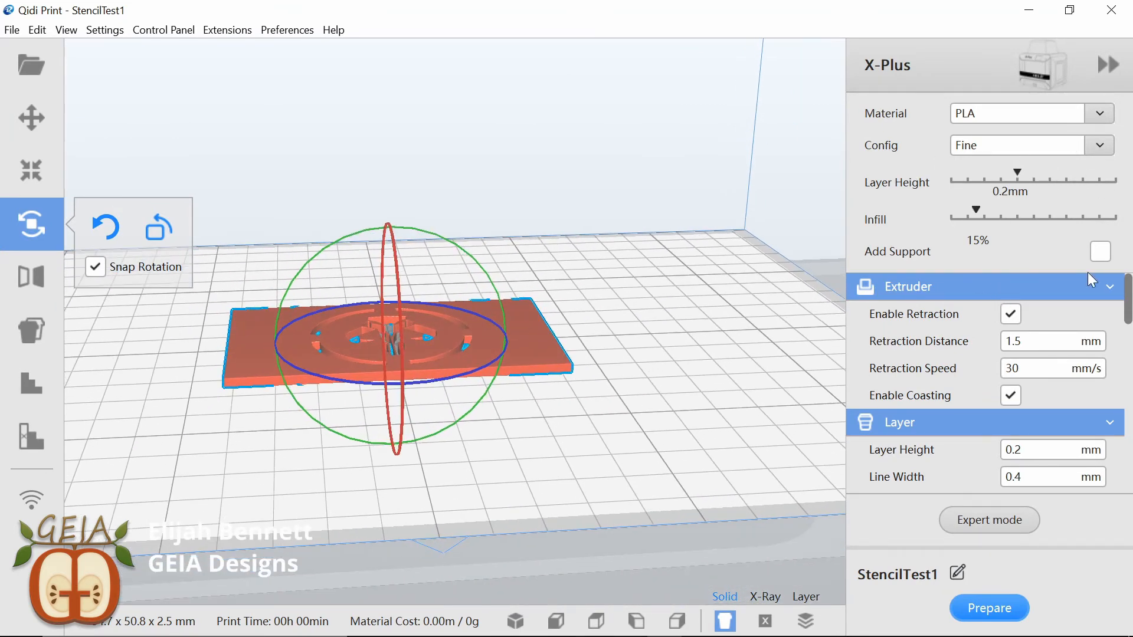
{"action": "left_click_drag", "start_coordinate": [483, 251], "coordinate": [504, 338]}
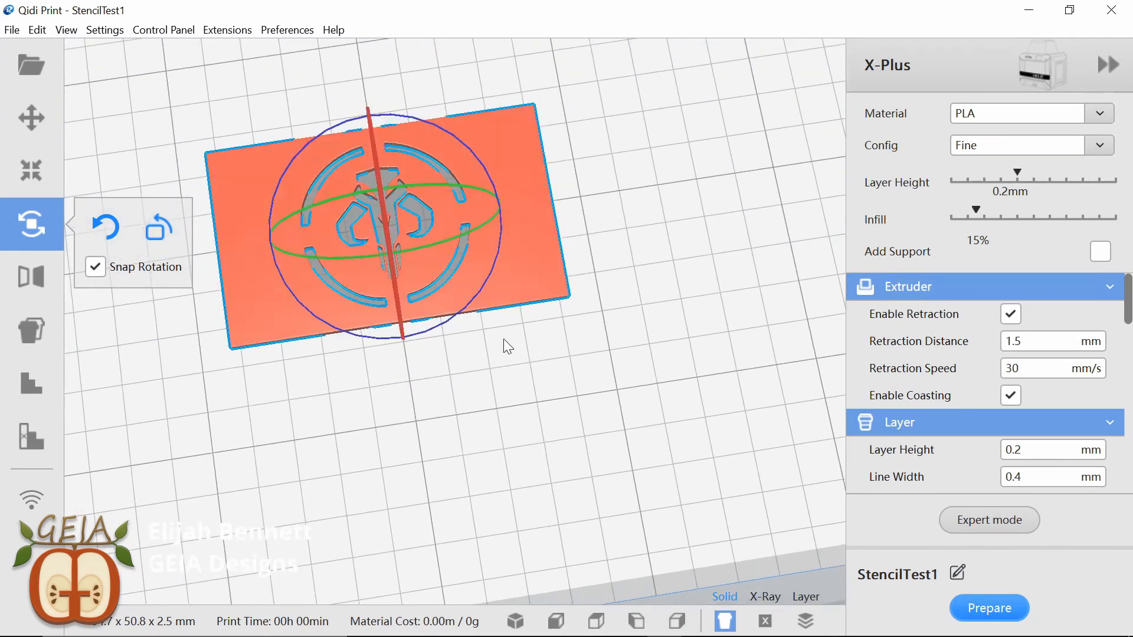
{"action": "scroll", "coordinate": [433, 269], "scroll_direction": "up", "scroll_amount": 4}
{"action": "left_click_drag", "start_coordinate": [448, 218], "coordinate": [349, 126]}
{"action": "scroll", "coordinate": [459, 271], "scroll_direction": "up", "scroll_amount": 3}
{"action": "scroll", "coordinate": [350, 126], "scroll_direction": "down", "scroll_amount": 2}
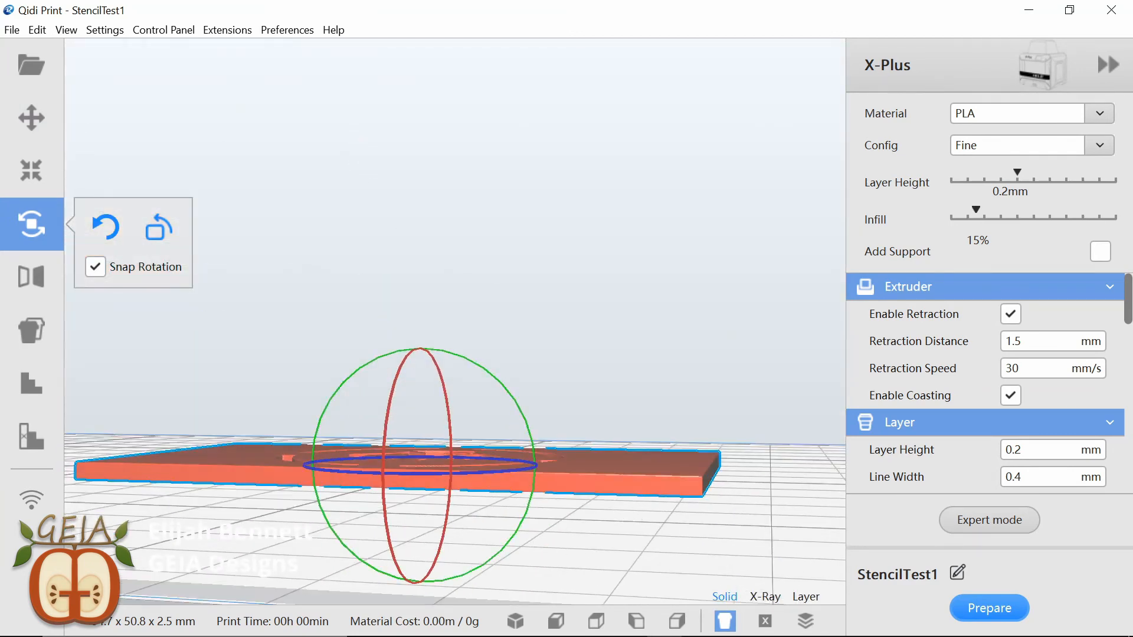
Turn off snap and uniform scaling and set the stencil's Z size to 1 mm.
{"action": "left_click", "coordinate": [30, 172]}
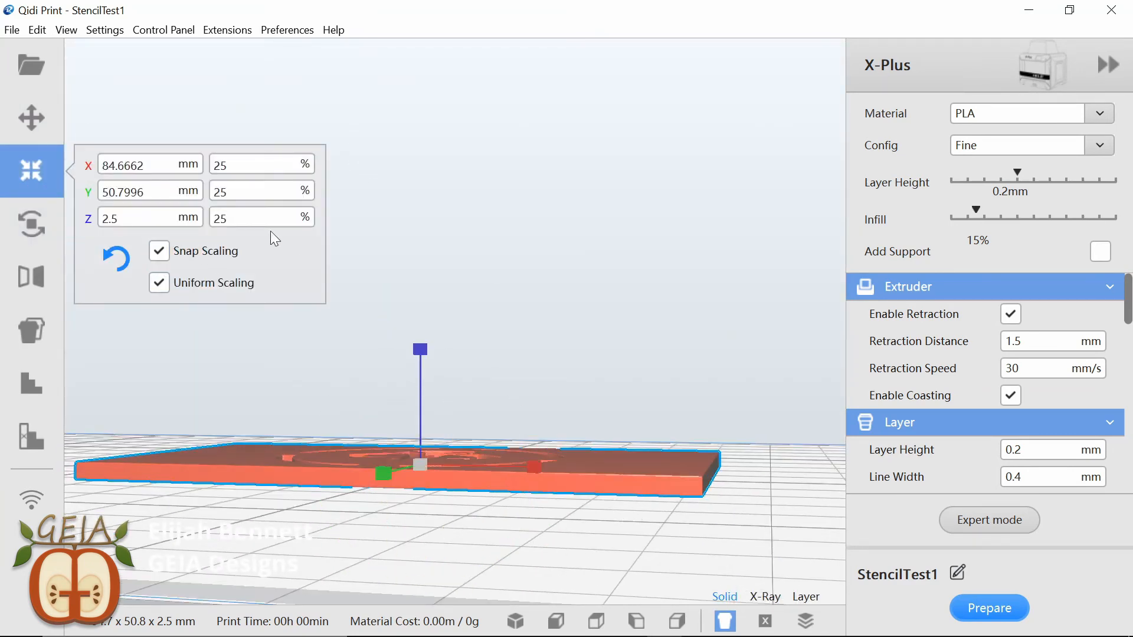
{"action": "left_click", "coordinate": [164, 245]}
{"action": "left_click_drag", "start_coordinate": [131, 219], "coordinate": [20, 219]}
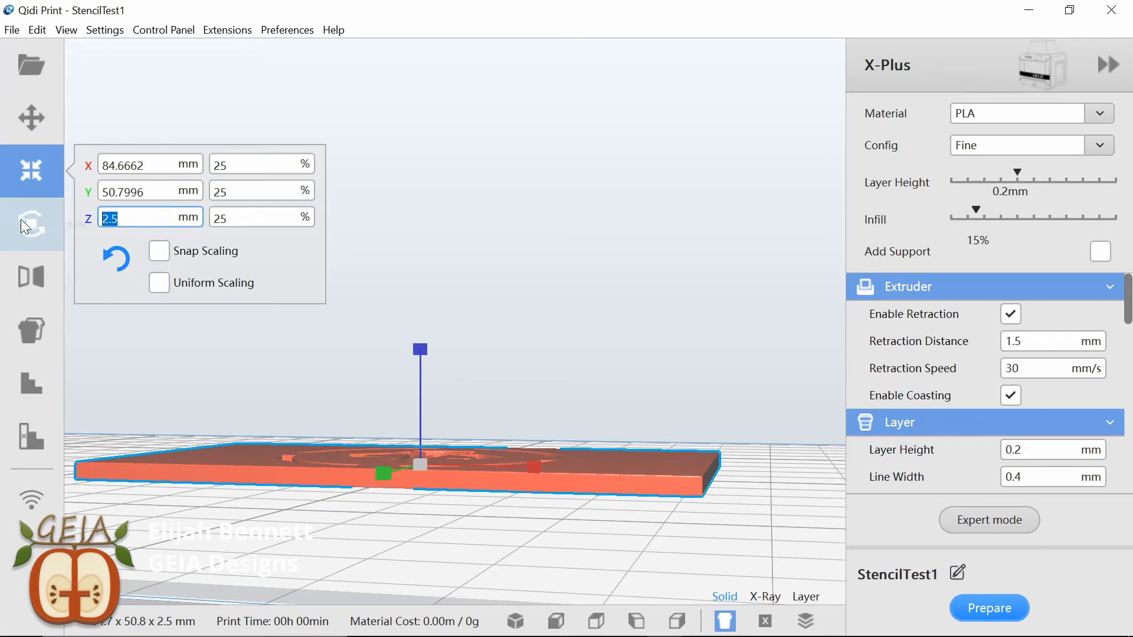
{"action": "type", "text": "1.0"}
{"action": "key", "text": "Return"}
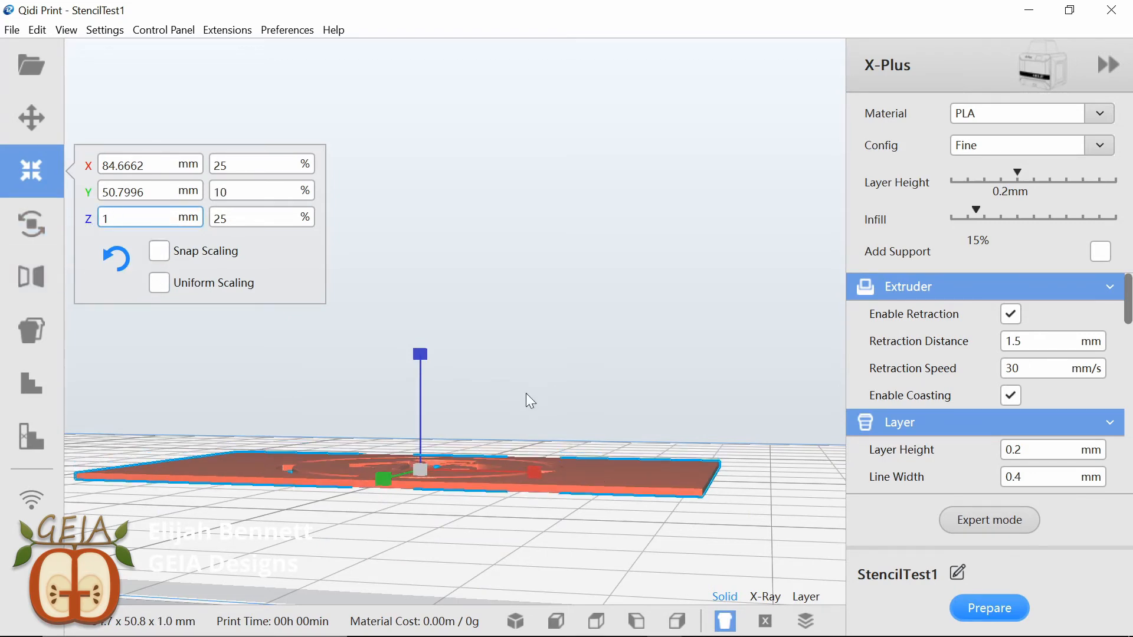
{"action": "left_click_drag", "start_coordinate": [525, 396], "coordinate": [672, 448]}
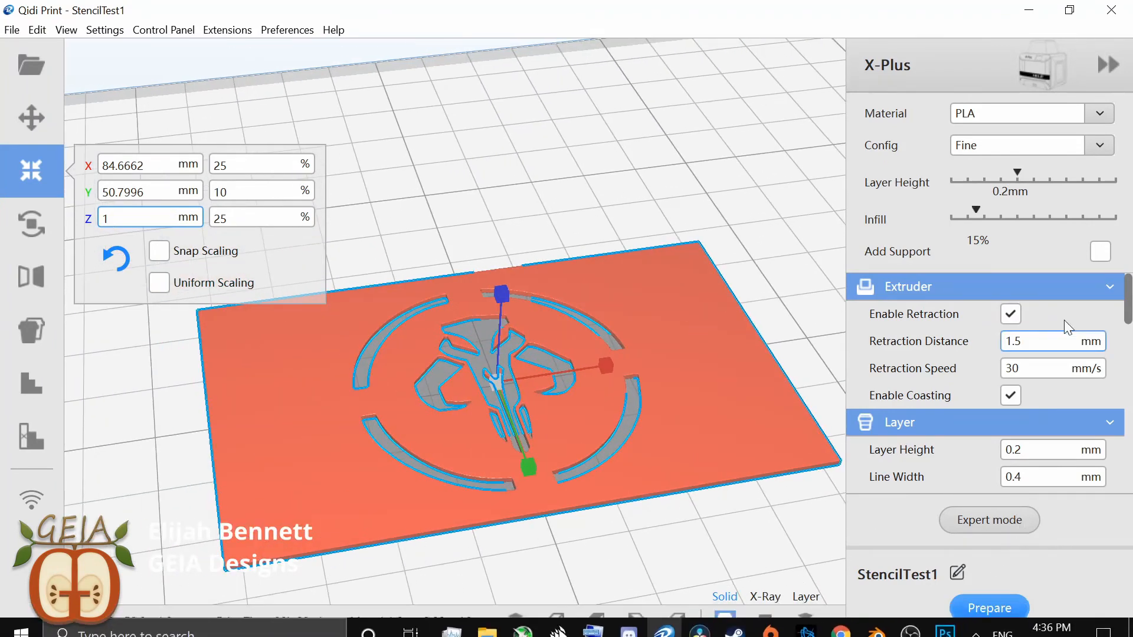
Set the print infill to 100%.
{"action": "left_click_drag", "start_coordinate": [1129, 292], "coordinate": [1130, 323]}
{"action": "left_click_drag", "start_coordinate": [977, 213], "coordinate": [1118, 216]}
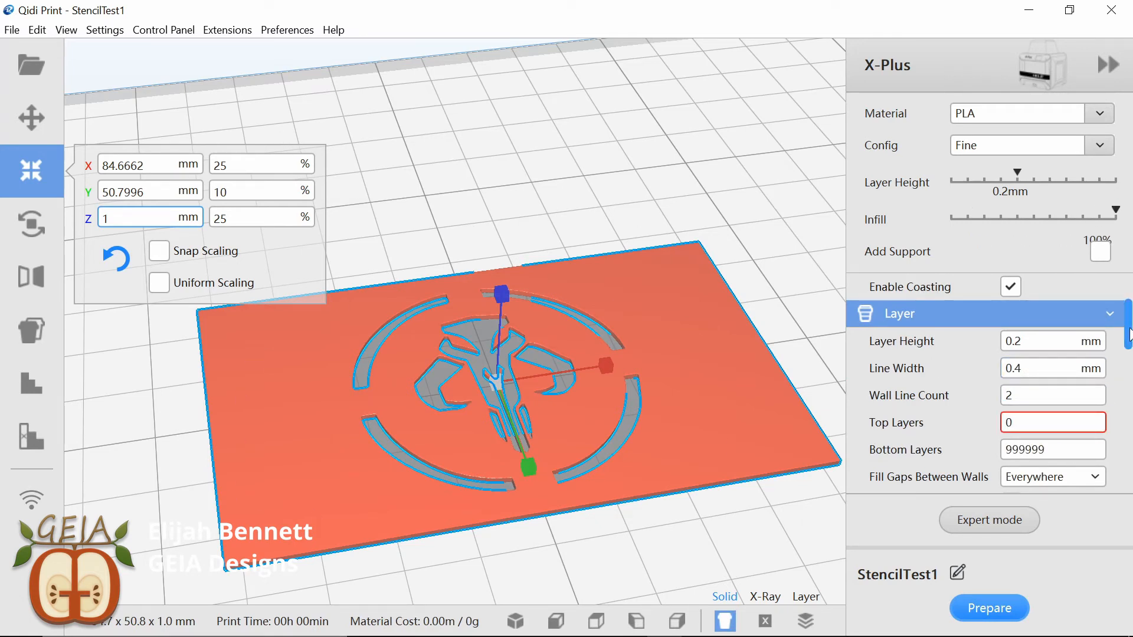
Set the printing temperature to 200 °C in the print's temperature settings.
{"action": "left_click_drag", "start_coordinate": [1130, 334], "coordinate": [1129, 333]}
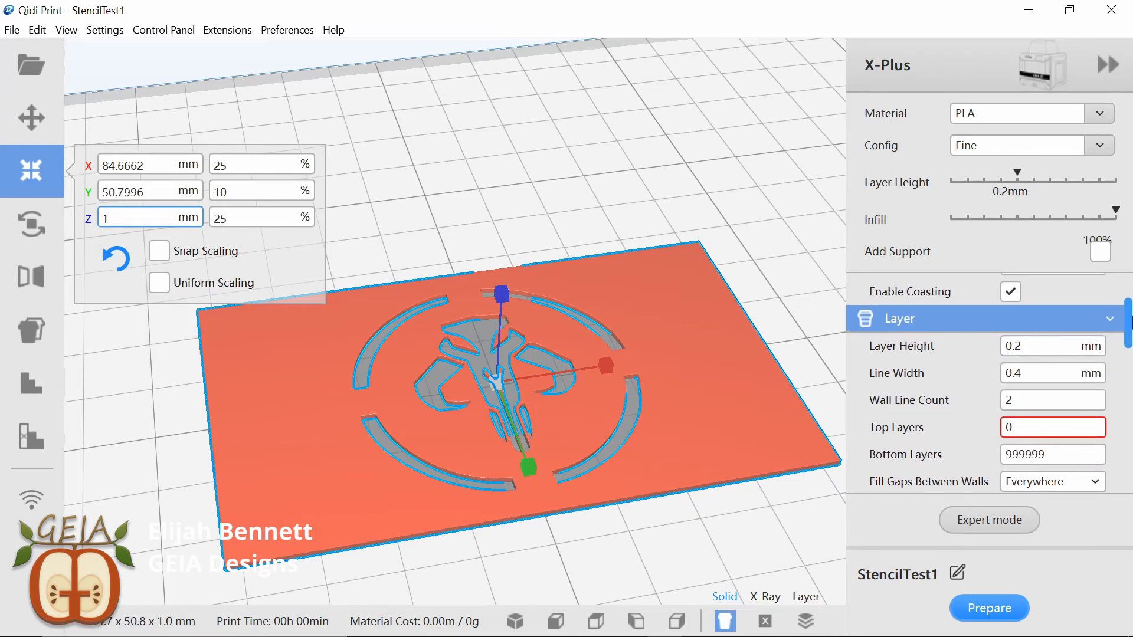
{"action": "left_click_drag", "start_coordinate": [1131, 322], "coordinate": [1131, 442]}
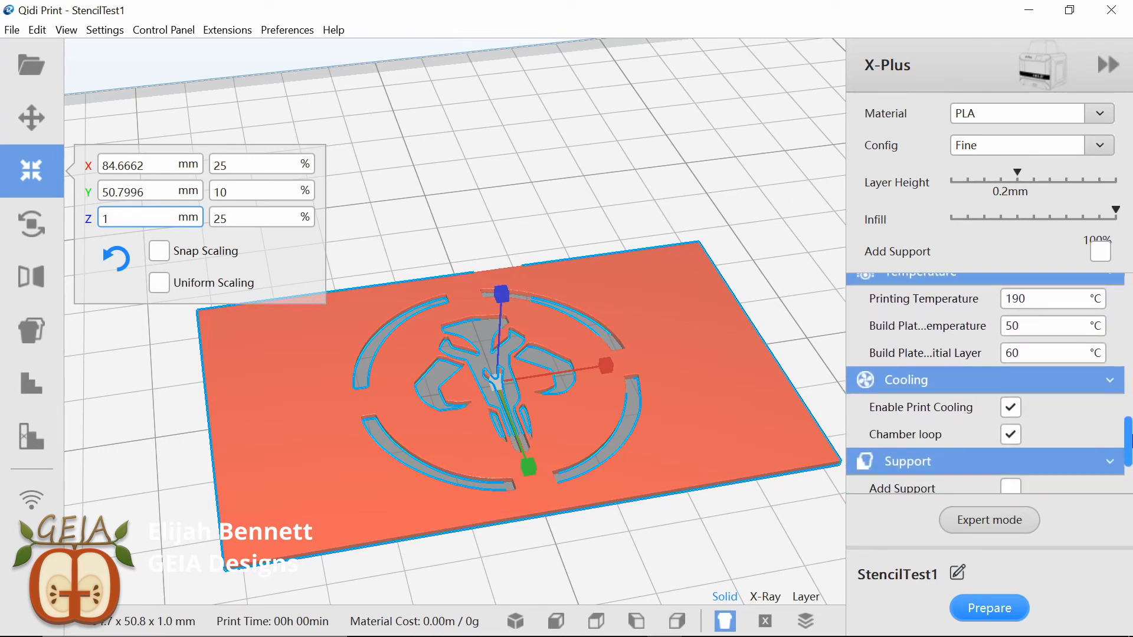
{"action": "left_click_drag", "start_coordinate": [1051, 299], "coordinate": [1006, 299]}
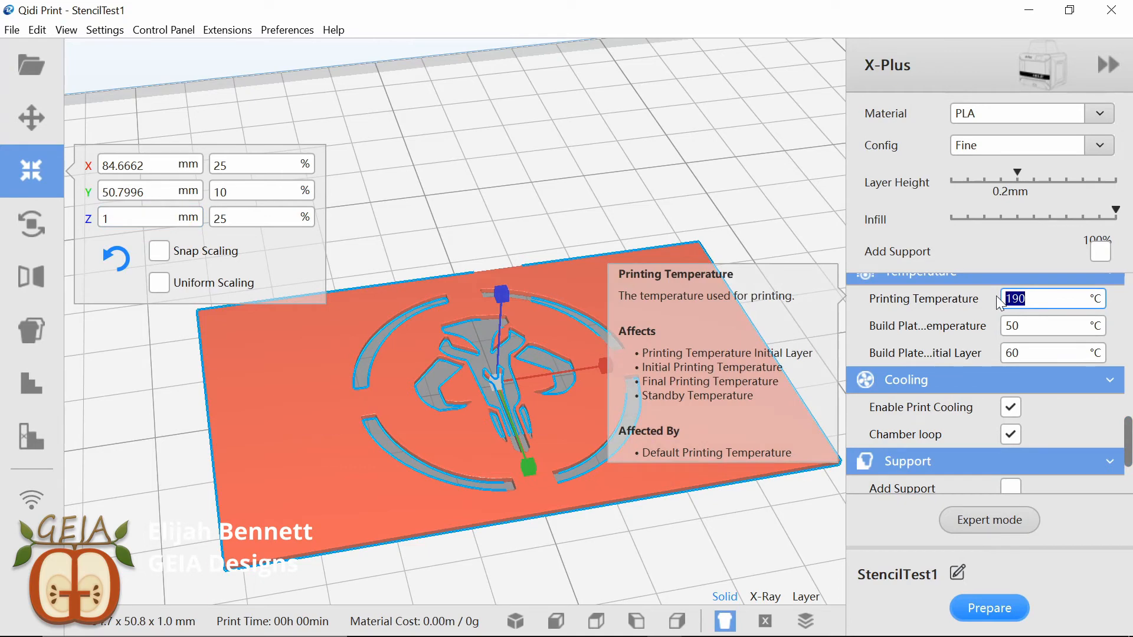
{"action": "type", "text": "200"}
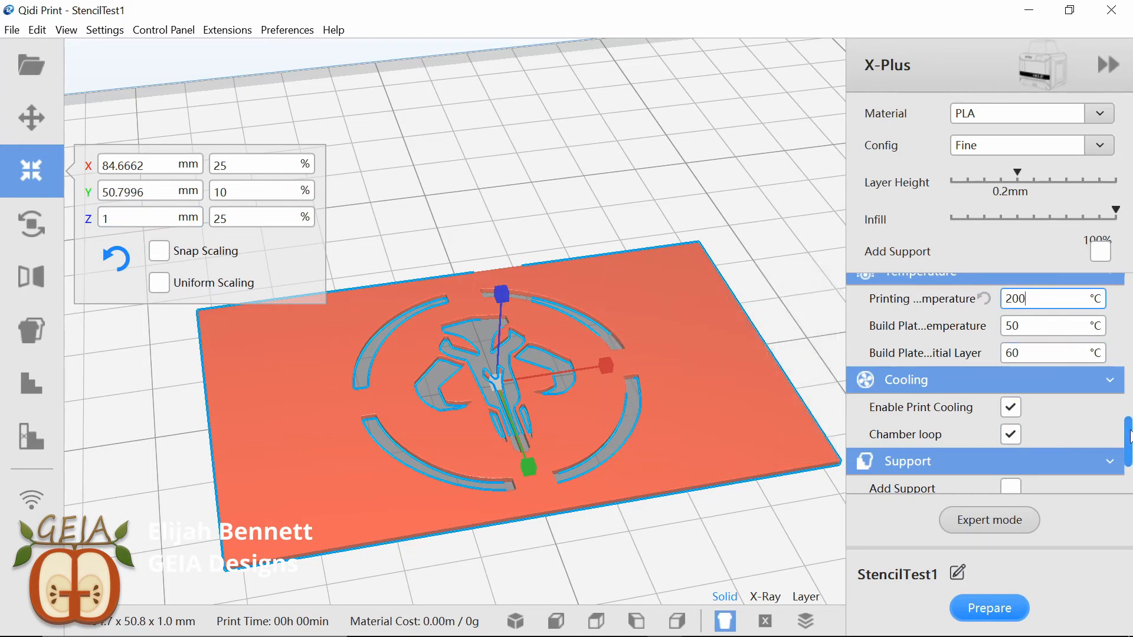
Turn off Union Overlapping Volumes in the advanced print settings and slice the stencil.
{"action": "left_click_drag", "start_coordinate": [1129, 437], "coordinate": [1129, 466]}
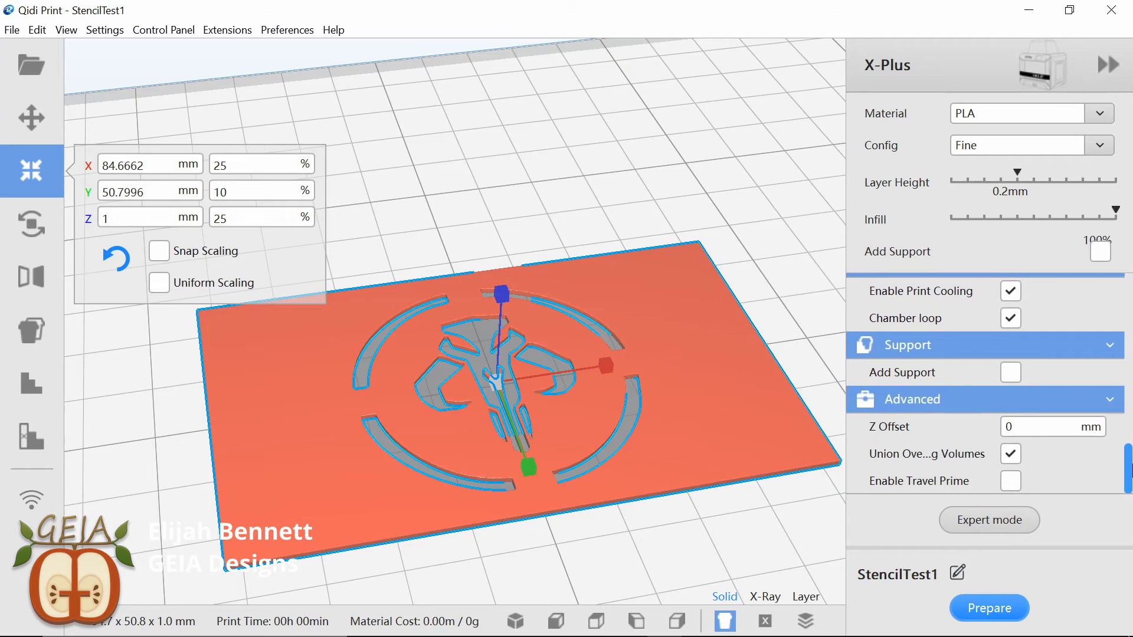
{"action": "left_click", "coordinate": [1013, 458]}
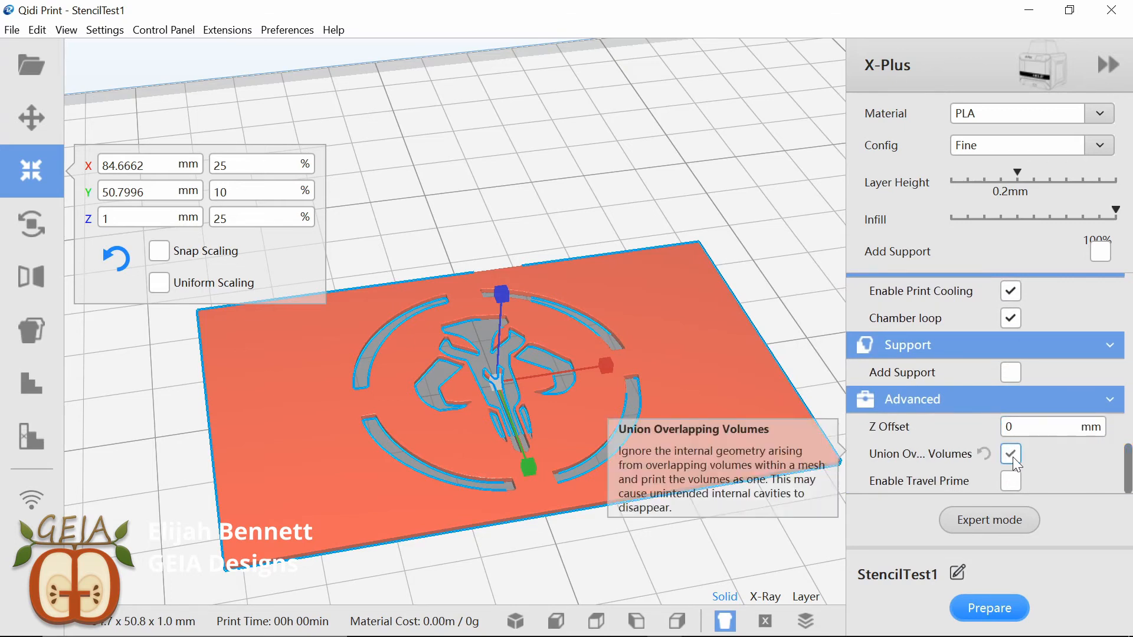
{"action": "left_click_drag", "start_coordinate": [1128, 469], "coordinate": [1128, 316]}
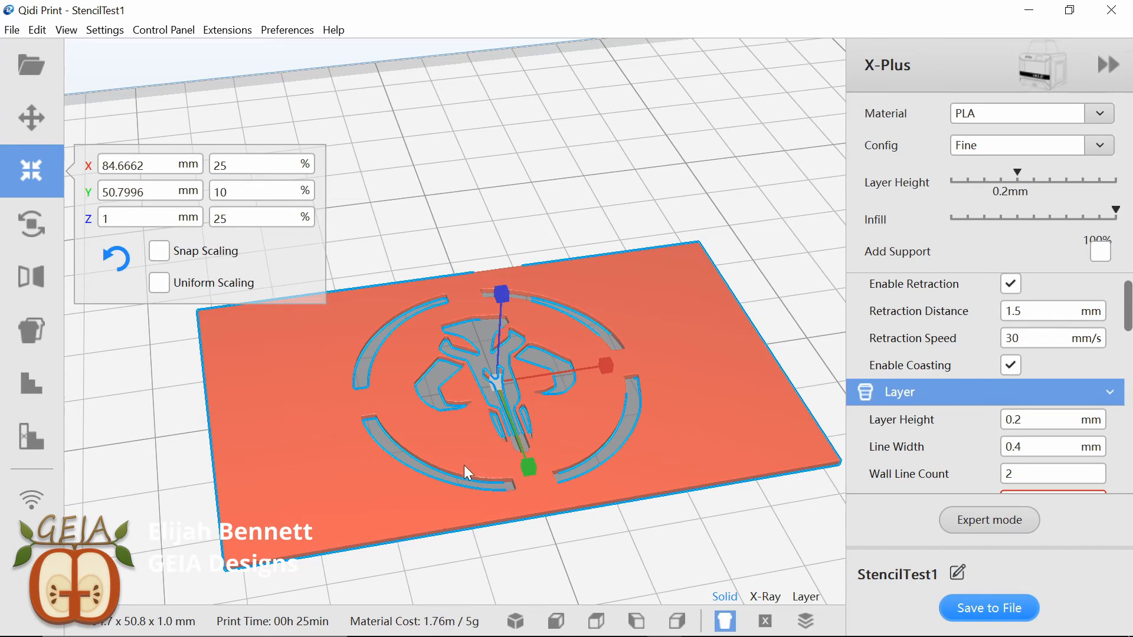
{"action": "left_click_drag", "start_coordinate": [463, 465], "coordinate": [502, 415]}
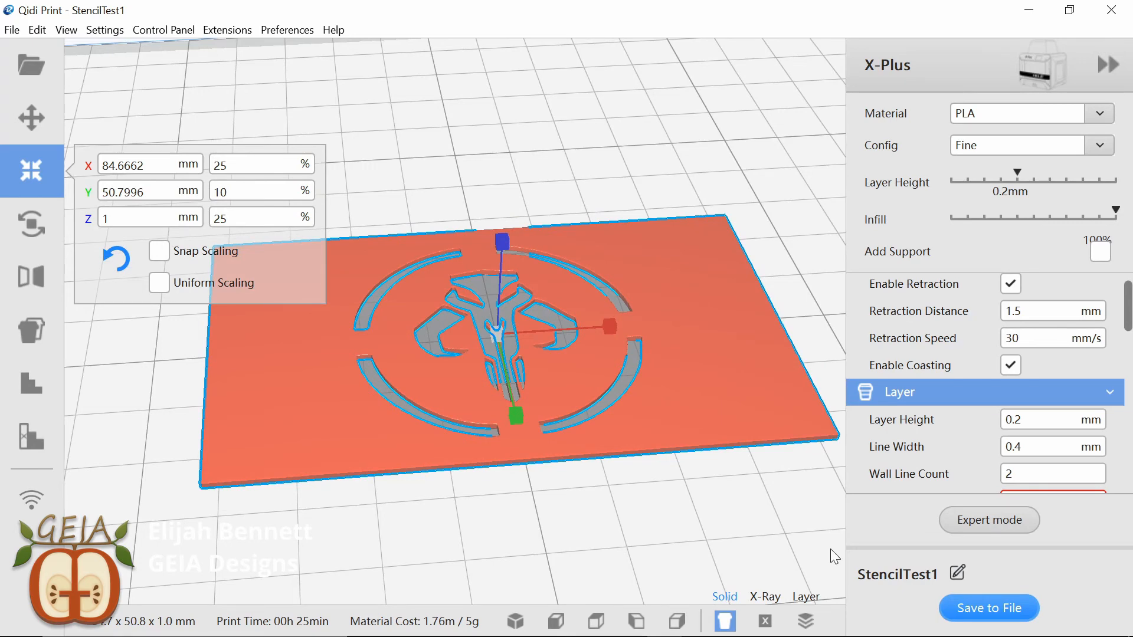
{"action": "left_click_drag", "start_coordinate": [529, 260], "coordinate": [525, 315]}
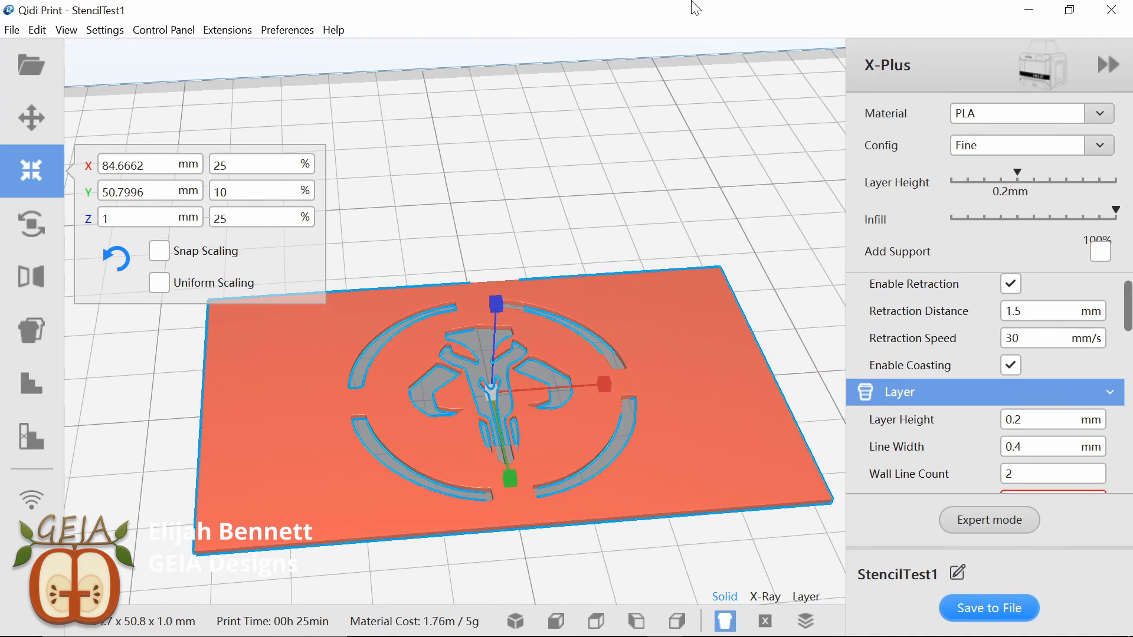